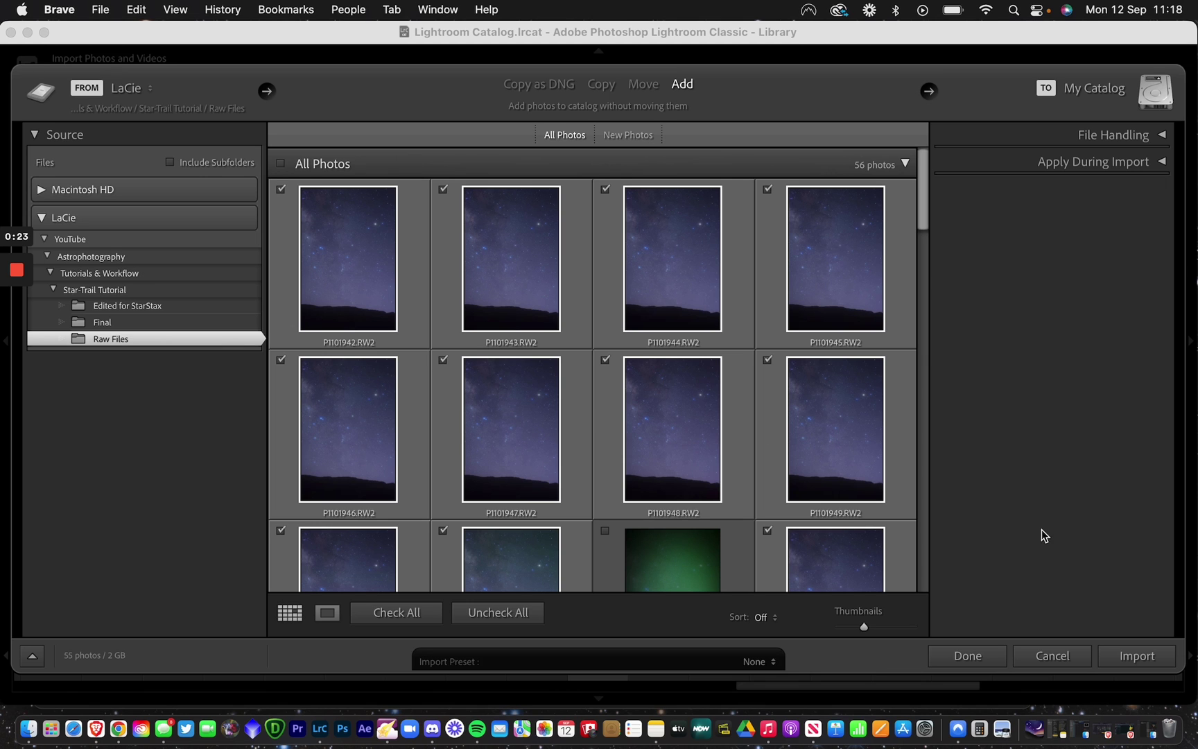
# Step: Import the 55 checked raw Milky Way frames from the Raw Files folder into the catalog
pyautogui.click(1137, 656)
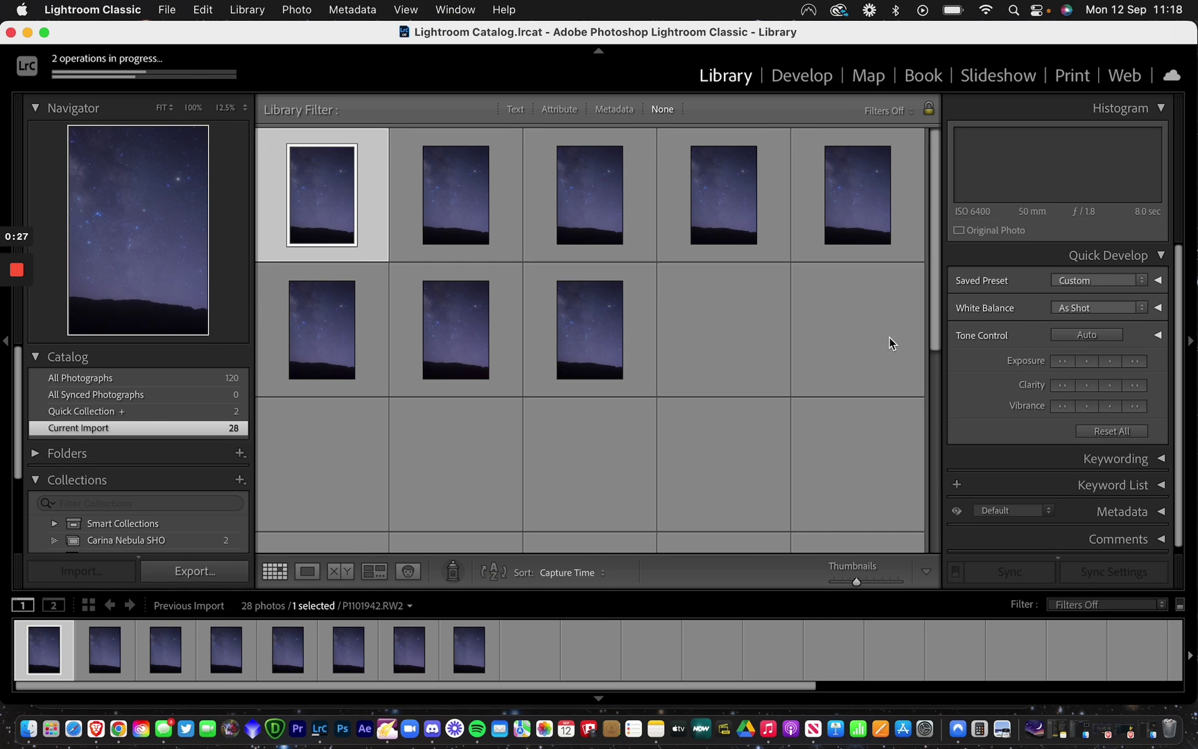
# Step: Open the first frame, P1101942.RW2, in Develop and expand the Presets panel to show User Presets
pyautogui.click(801, 76)
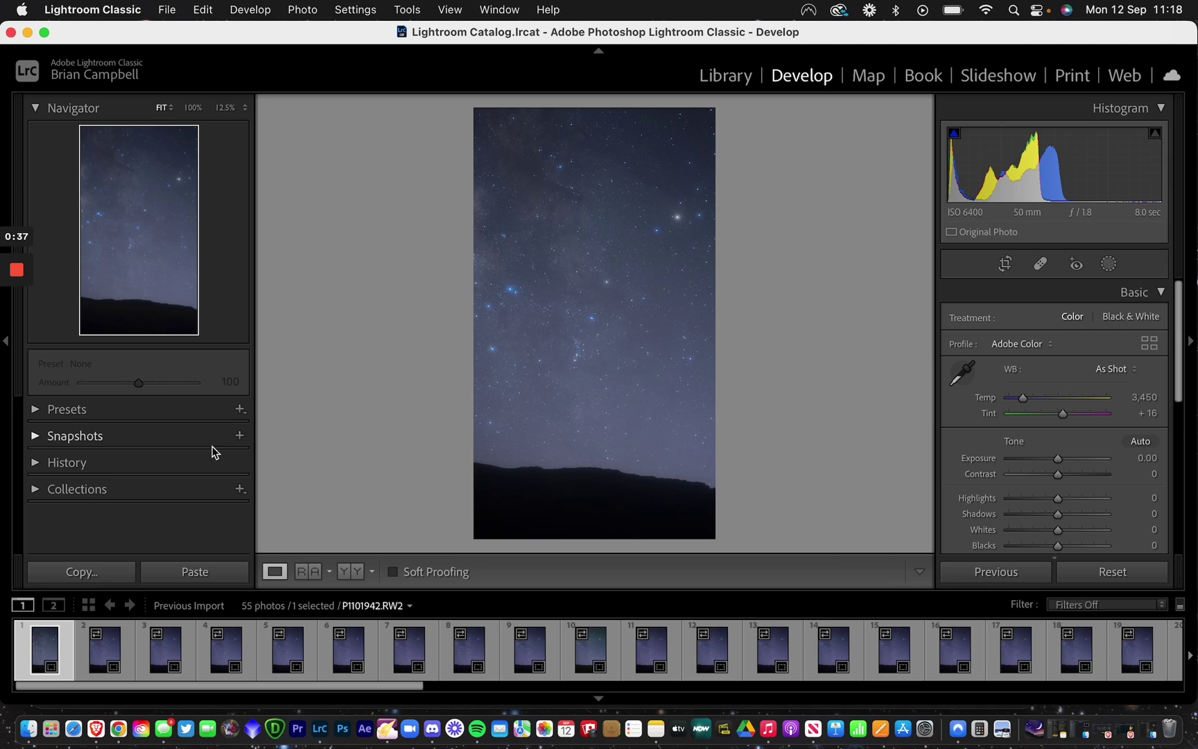
pyautogui.click(115, 415)
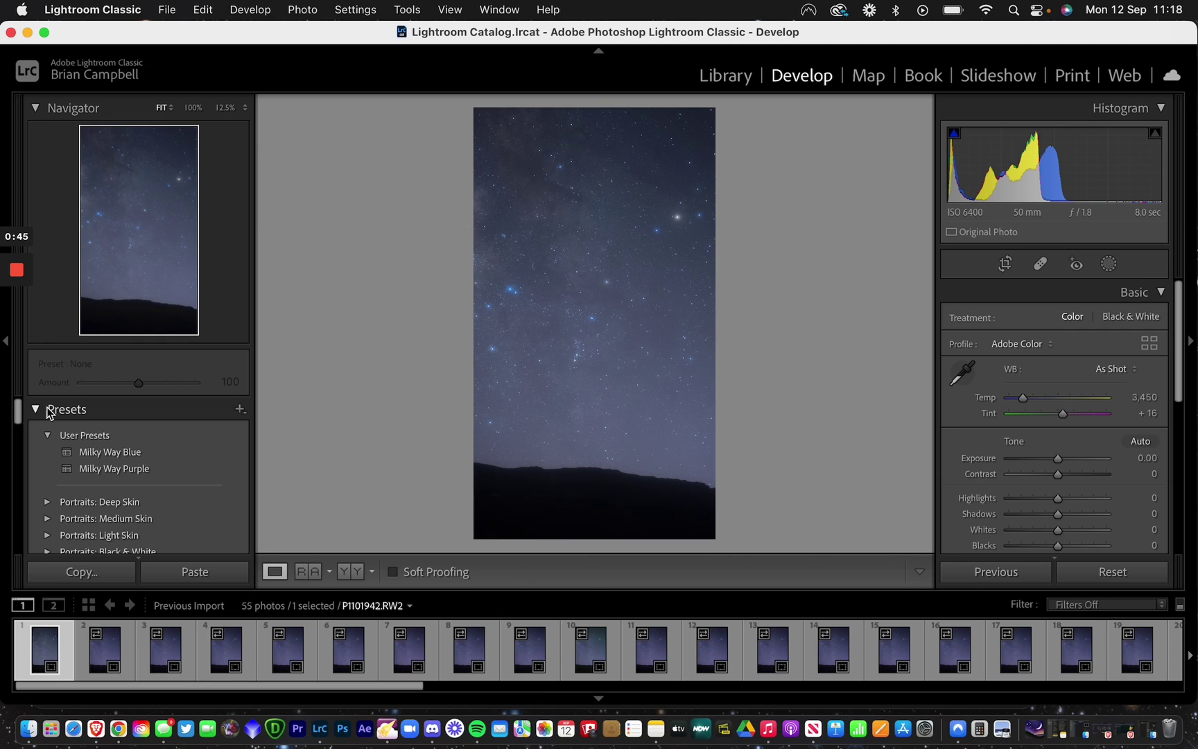
# Step: Apply Milky Way Blue at amount 82, then set Temp to 3,729 and Exposure to −0.35
pyautogui.click(127, 447)
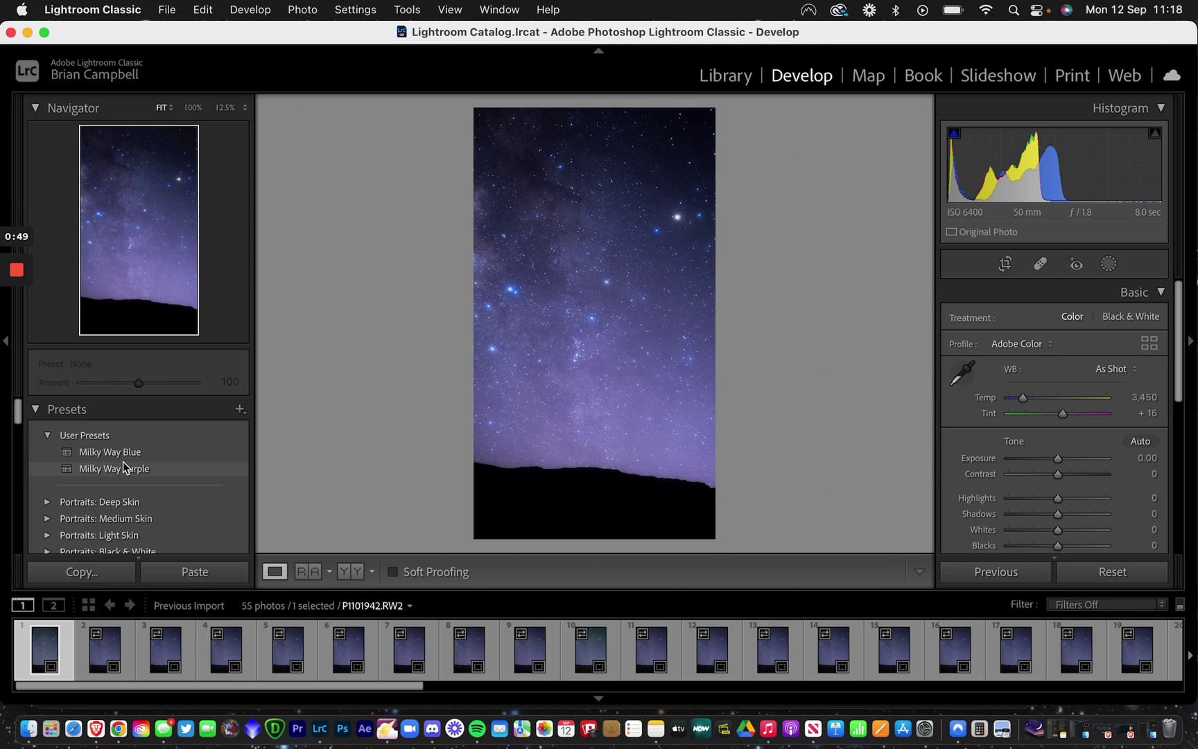
pyautogui.click(128, 454)
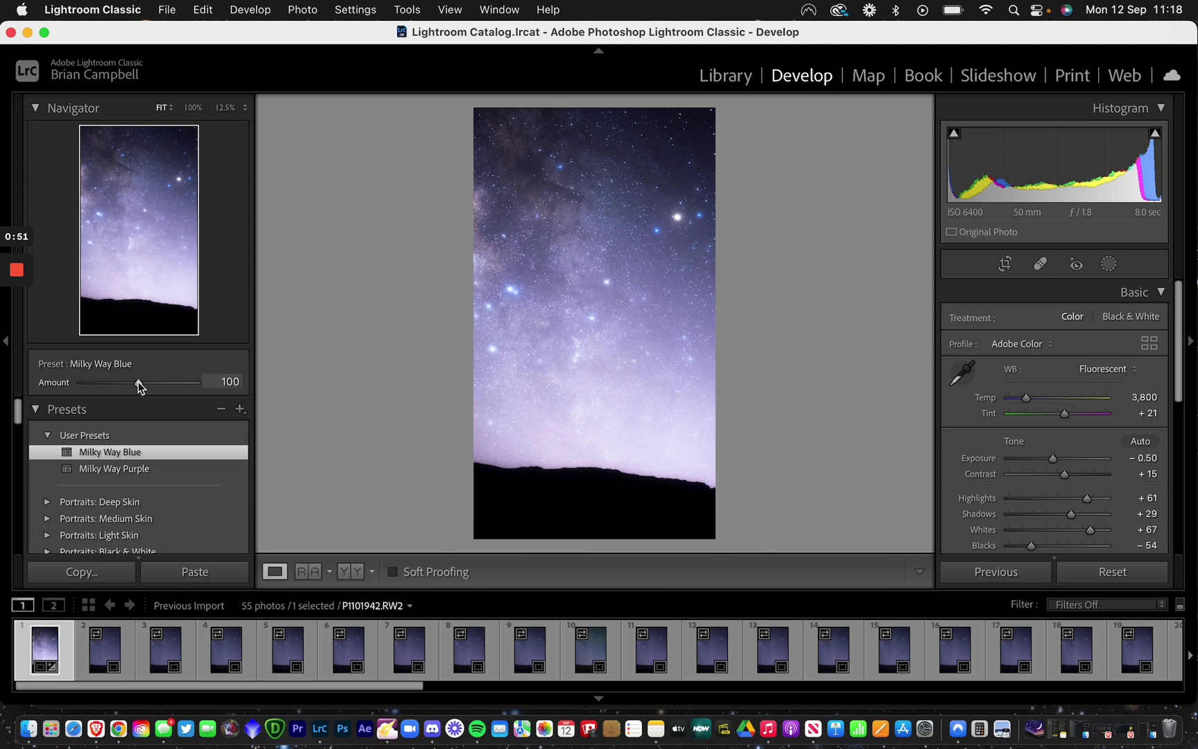
pyautogui.moveTo(138, 382); pyautogui.dragTo(128, 382)
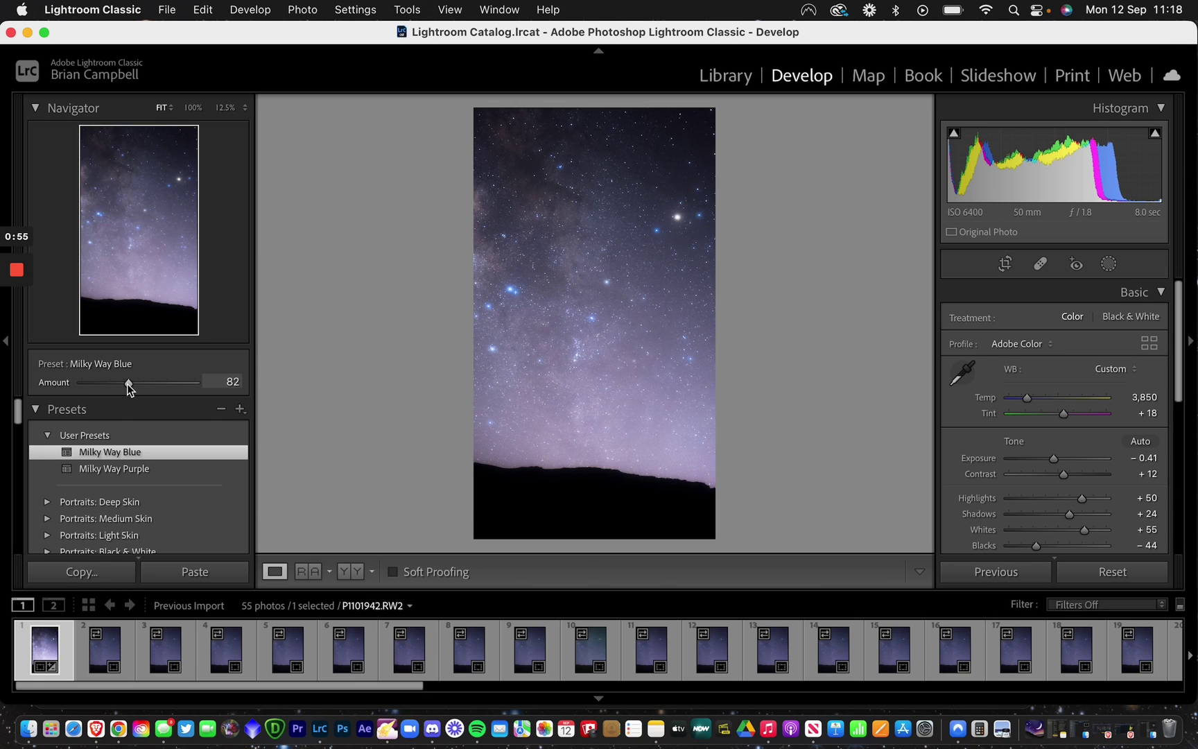
pyautogui.moveTo(1030, 400); pyautogui.dragTo(1028, 399)
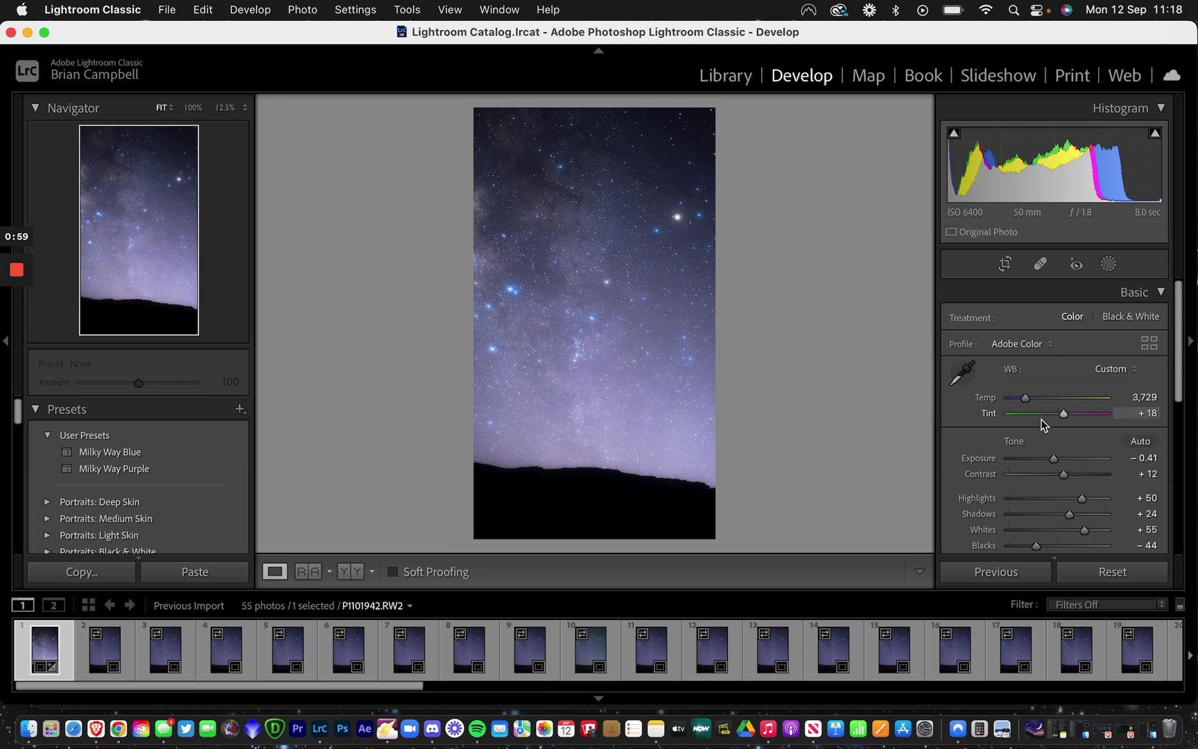
pyautogui.moveTo(1051, 459); pyautogui.dragTo(1053, 459)
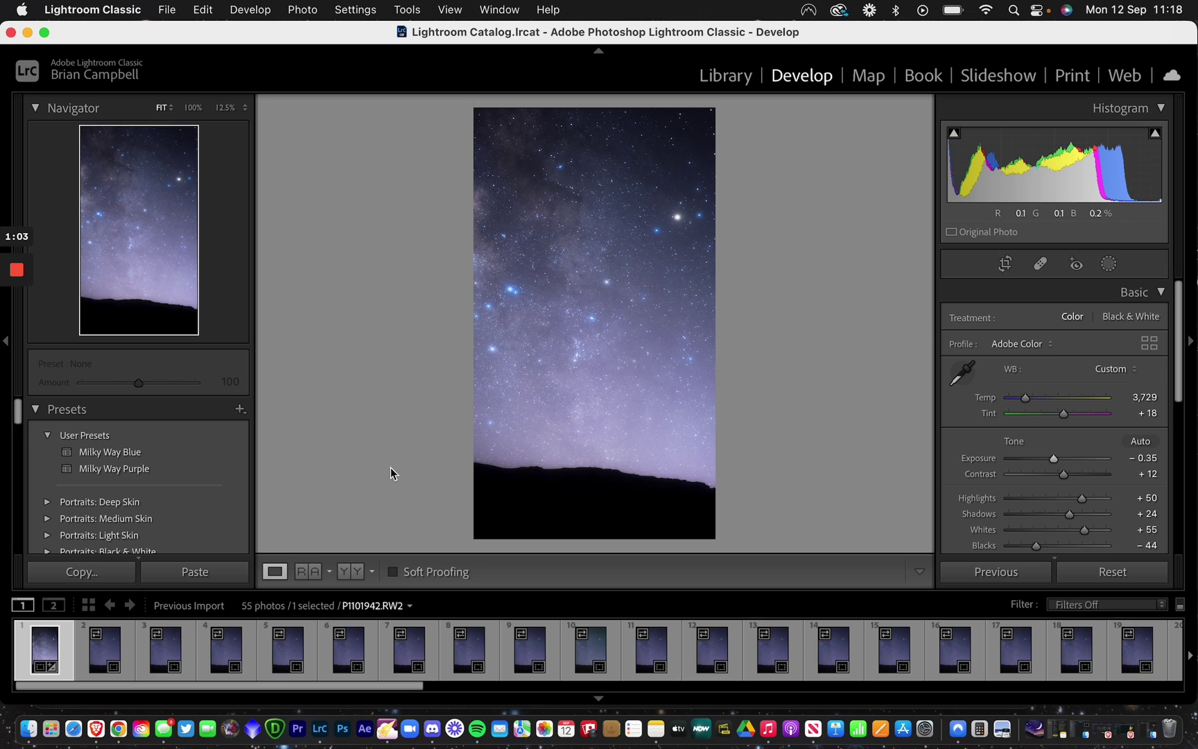
# Step: Select all 55 frames and synchronize the first frame's edits to them
pyautogui.press('super+a')
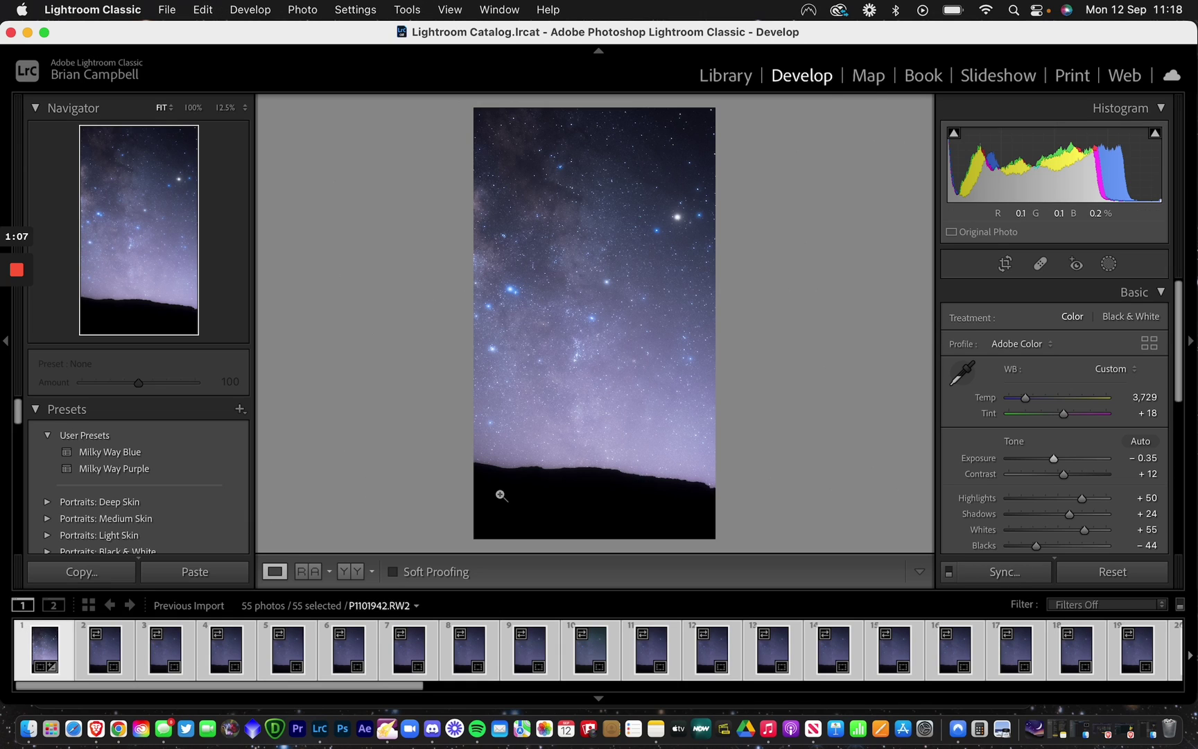
pyautogui.click(1016, 574)
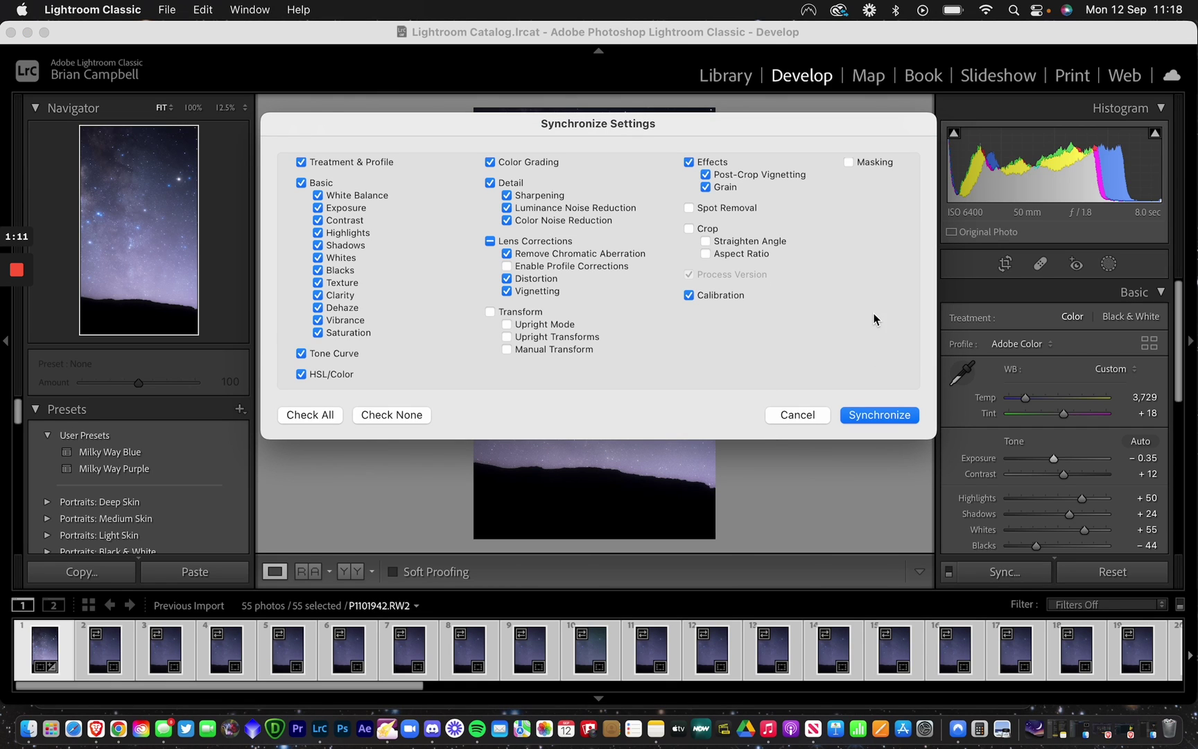
pyautogui.click(894, 418)
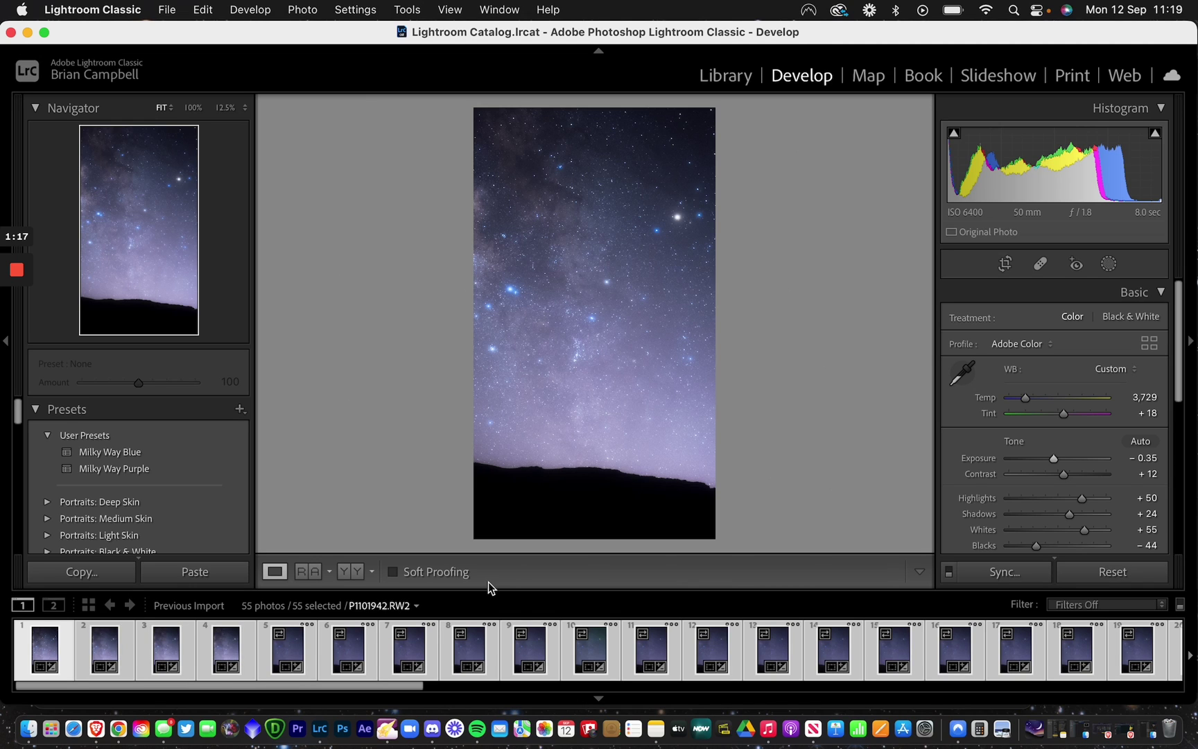
# Step: Check that frames 48 and 54 in the filmstrip carry the synced edits
pyautogui.hscroll(10, 646, 638)
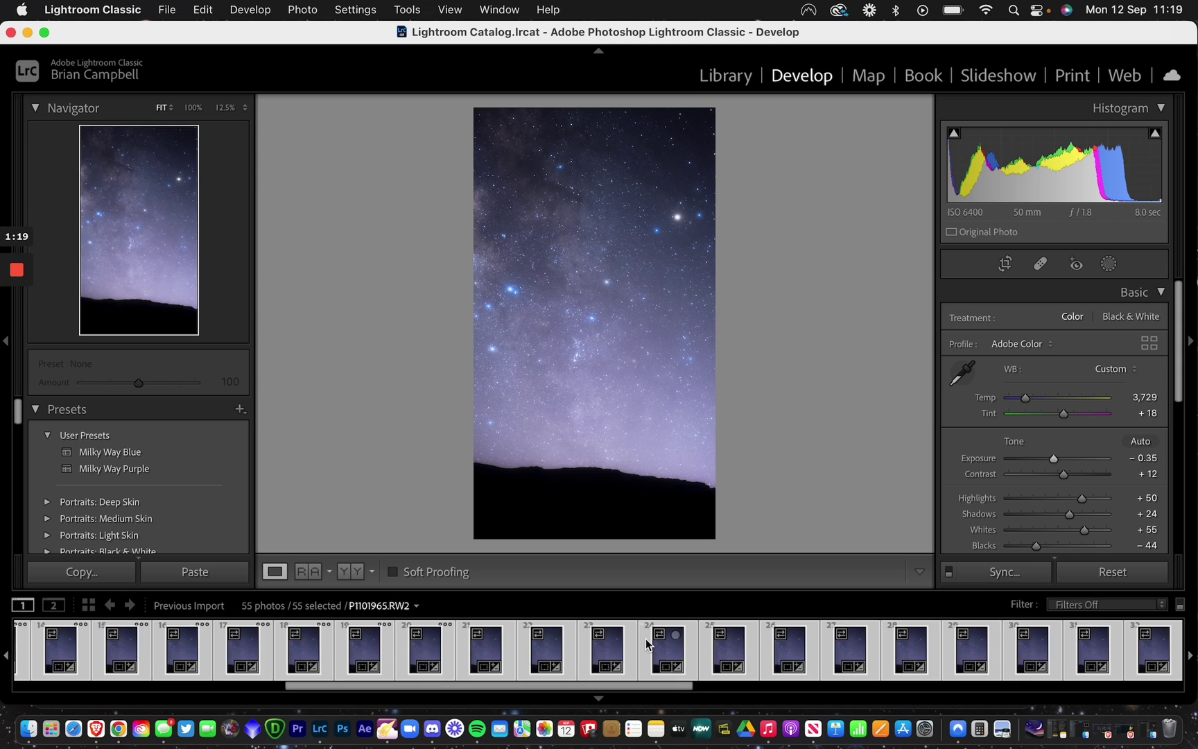
pyautogui.hscroll(15, 646, 643)
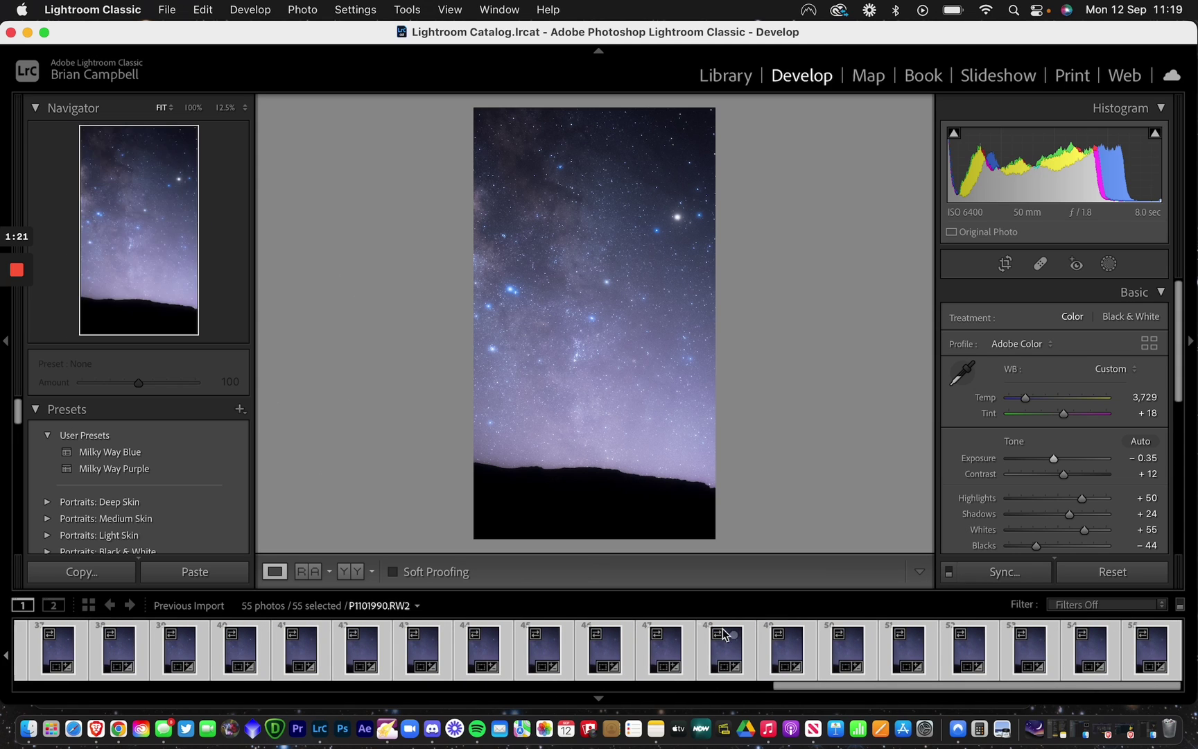
pyautogui.click(721, 654)
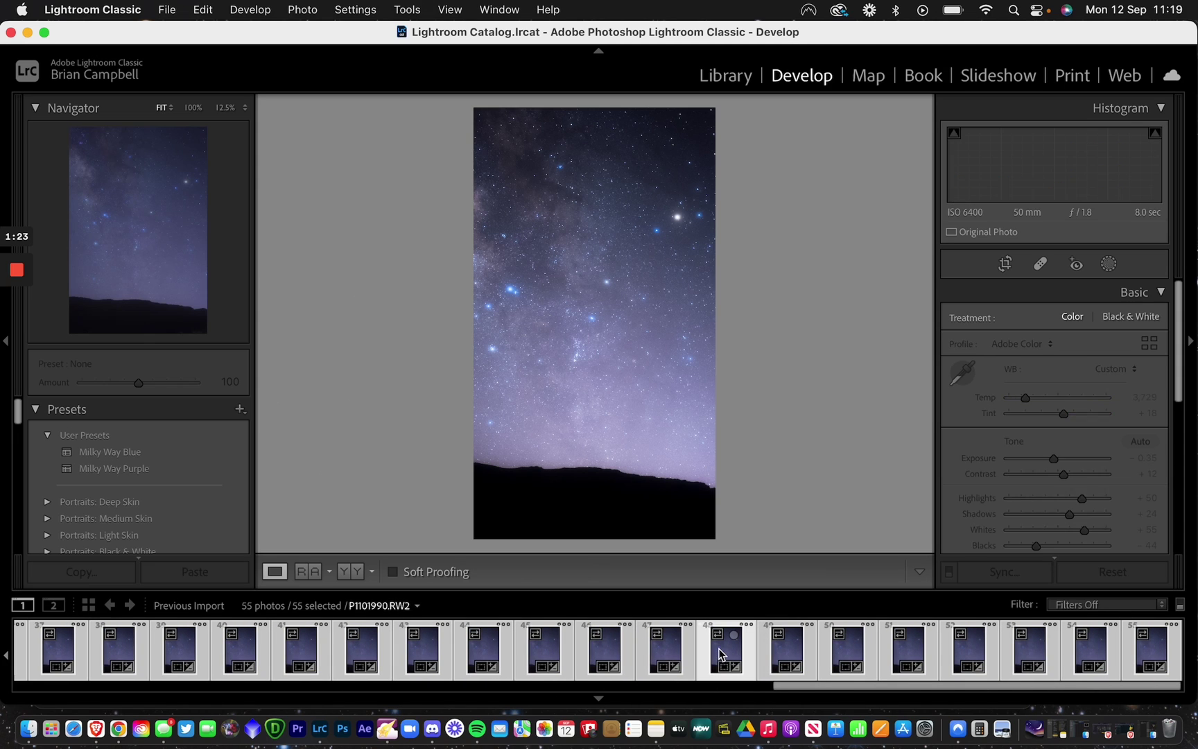
pyautogui.click(1085, 655)
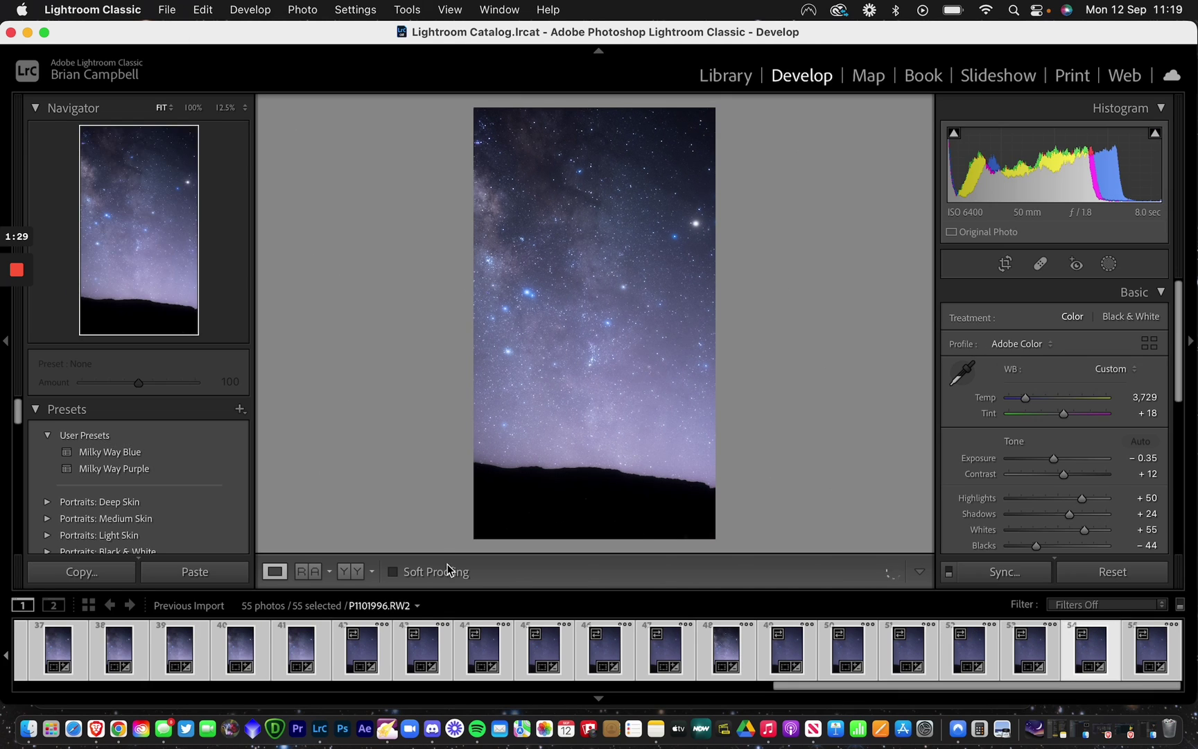
# Step: Start an export and set the destination to the Edited for StarStax folder on the LaCie drive
pyautogui.click(165, 14)
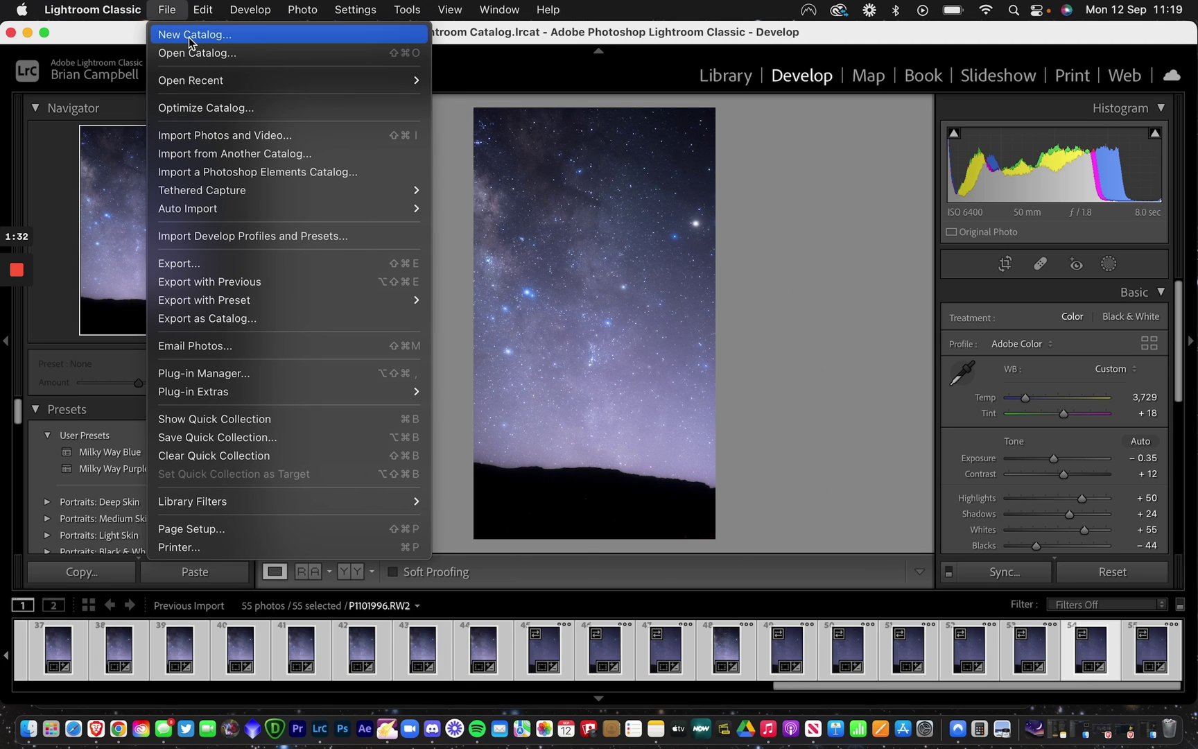
pyautogui.click(277, 264)
pyautogui.click(893, 207)
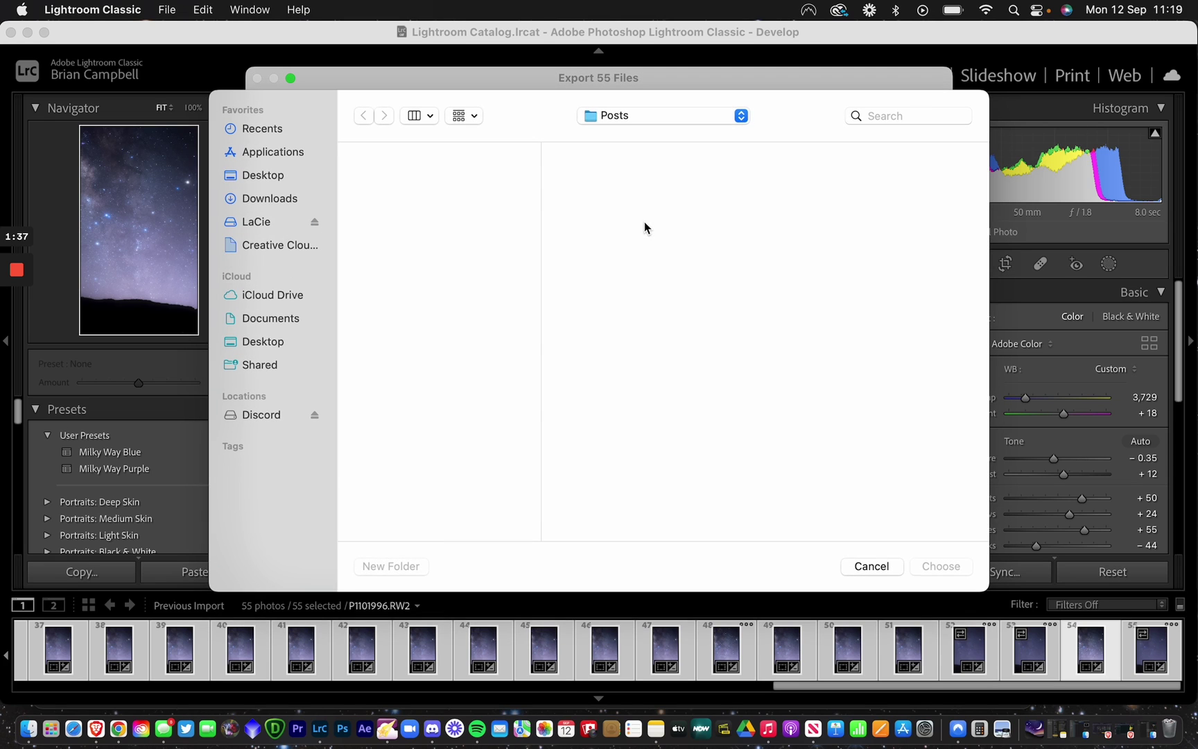
pyautogui.click(292, 223)
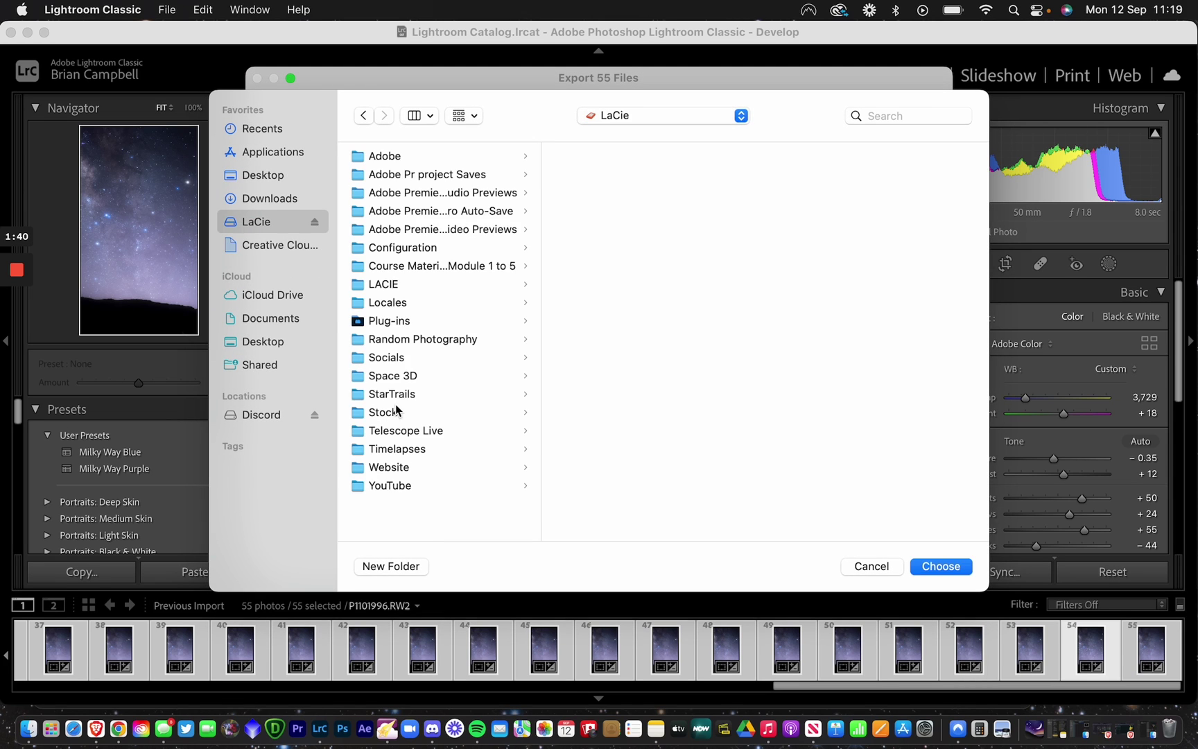
pyautogui.click(416, 487)
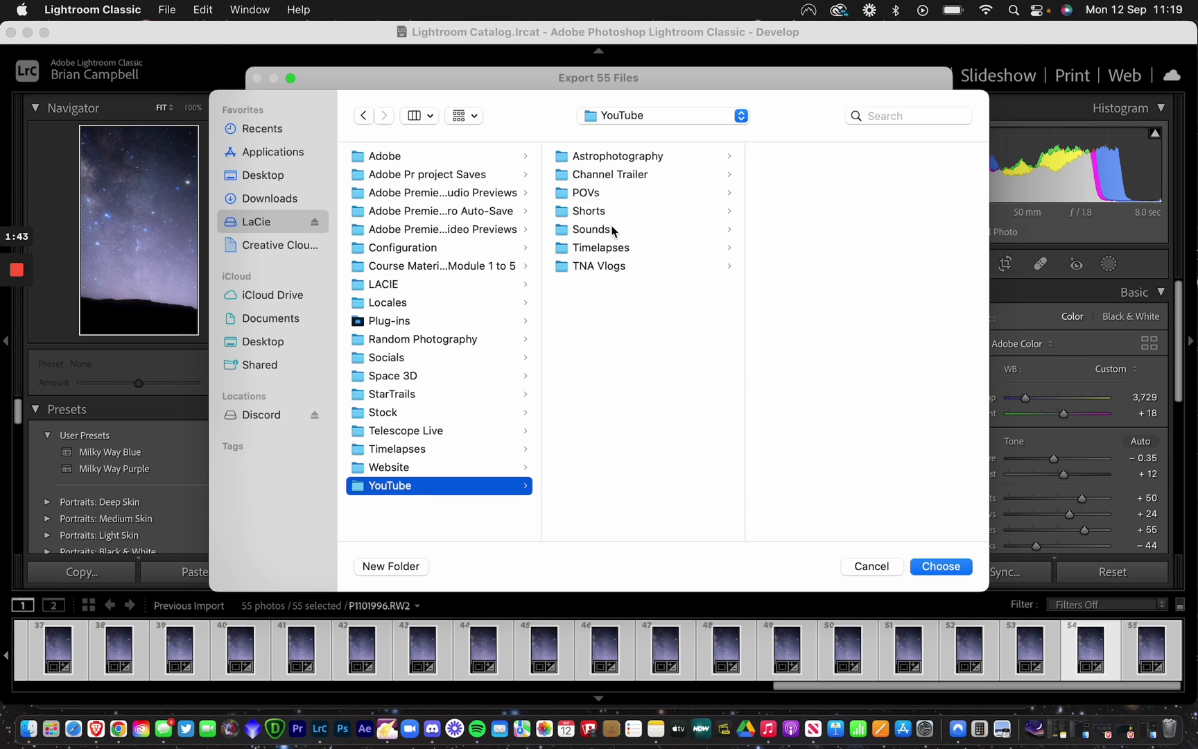
pyautogui.click(618, 159)
pyautogui.click(822, 214)
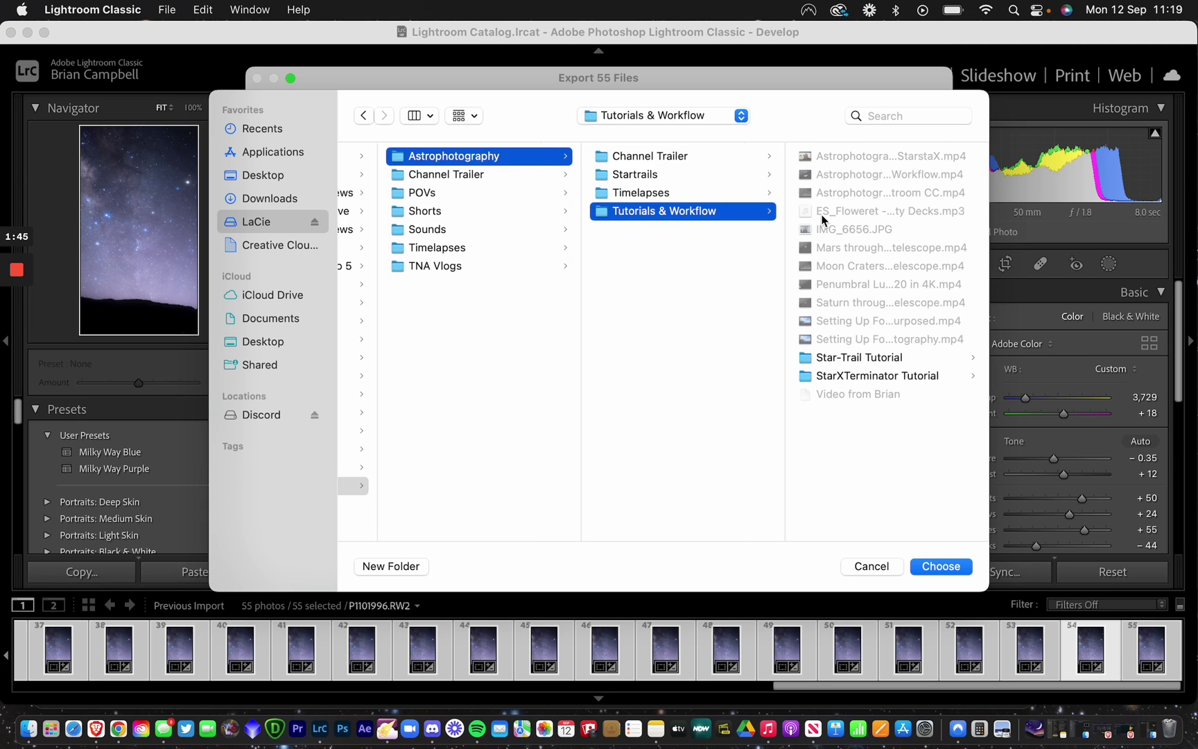
pyautogui.click(862, 359)
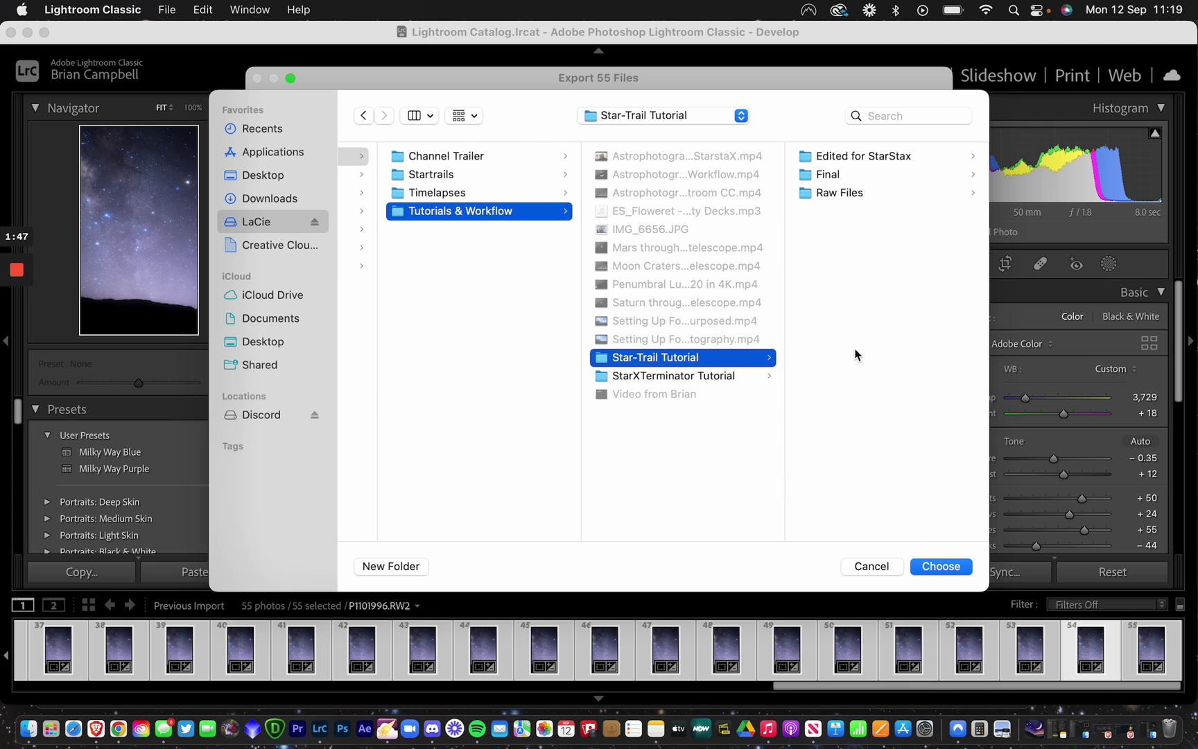
pyautogui.click(842, 156)
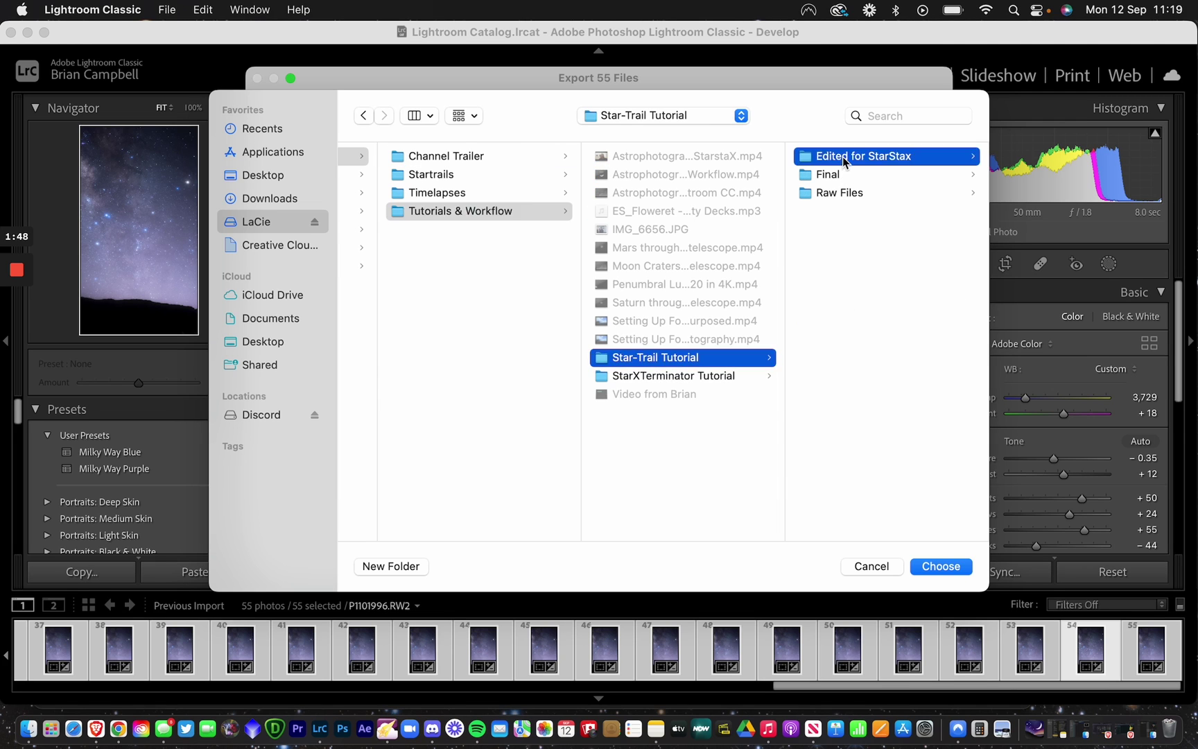
pyautogui.click(929, 566)
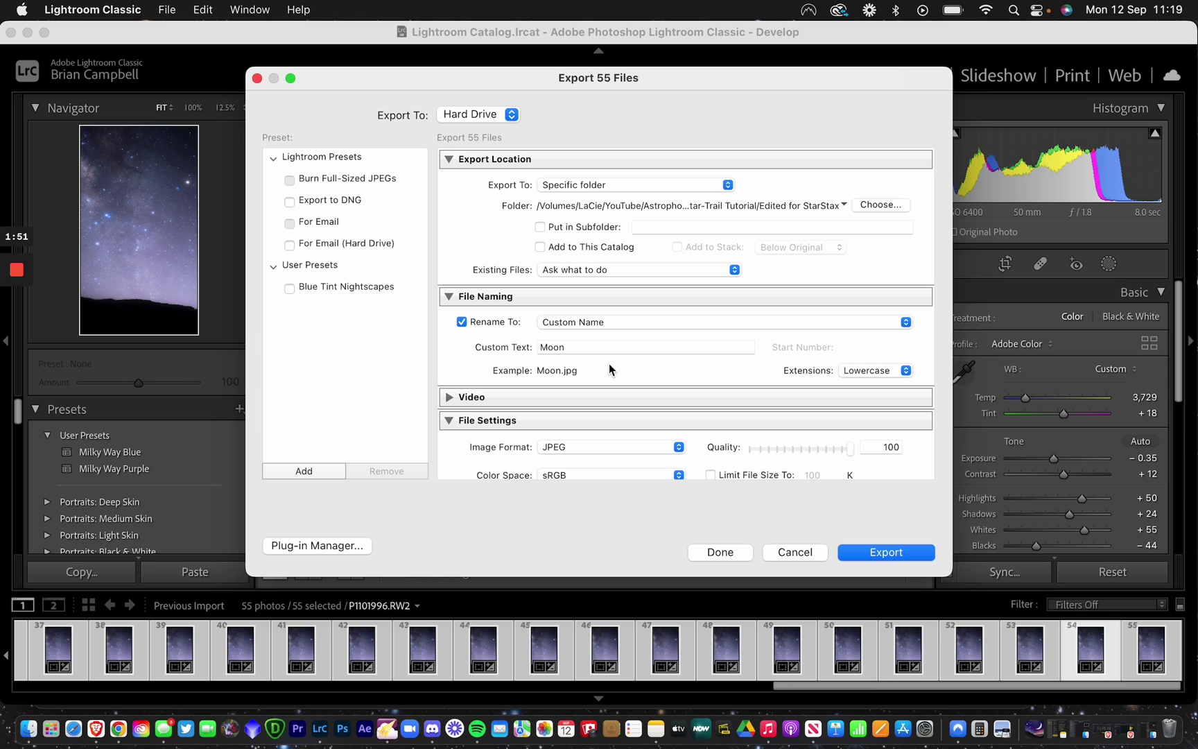
# Step: Name files 'Custom Name - Sequence' with custom text 0, then export the JPEGs
pyautogui.click(603, 346)
pyautogui.press('BackSpace')
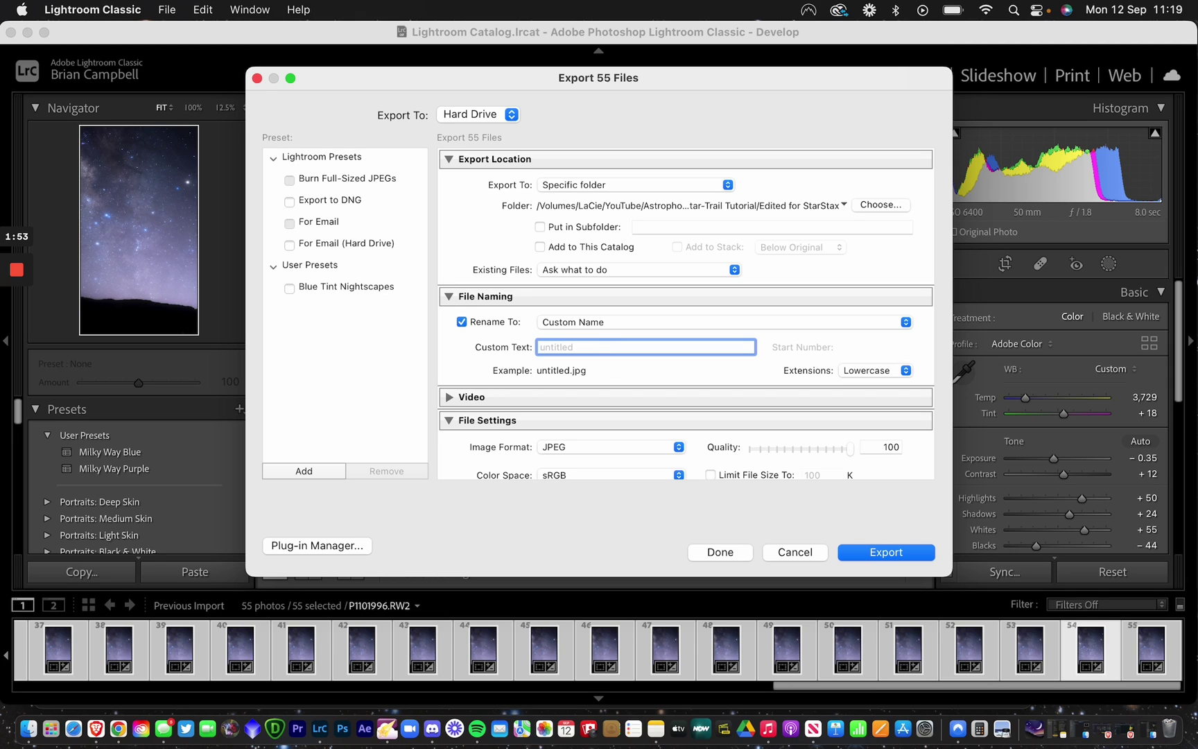
pyautogui.write('01')
pyautogui.press('BackSpace')
pyautogui.press('BackSpace')
pyautogui.write('1')
pyautogui.click(743, 322)
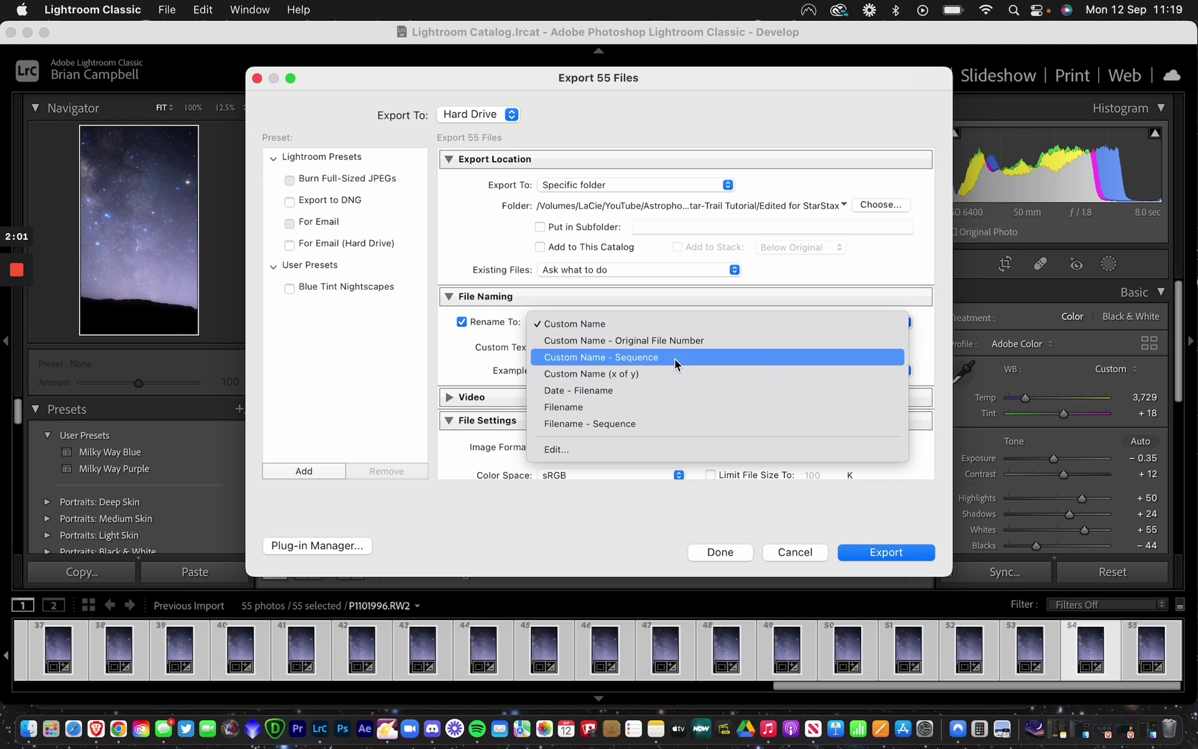
pyautogui.click(675, 358)
pyautogui.click(626, 347)
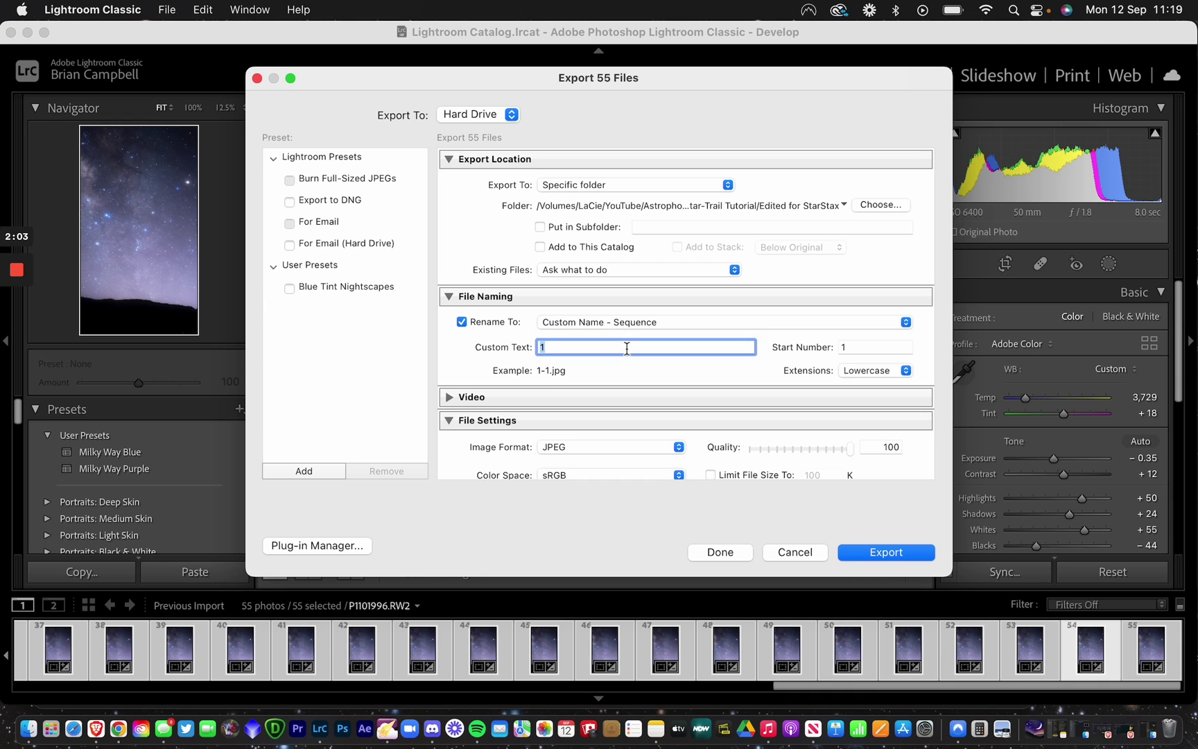
pyautogui.write('0')
pyautogui.click(893, 552)
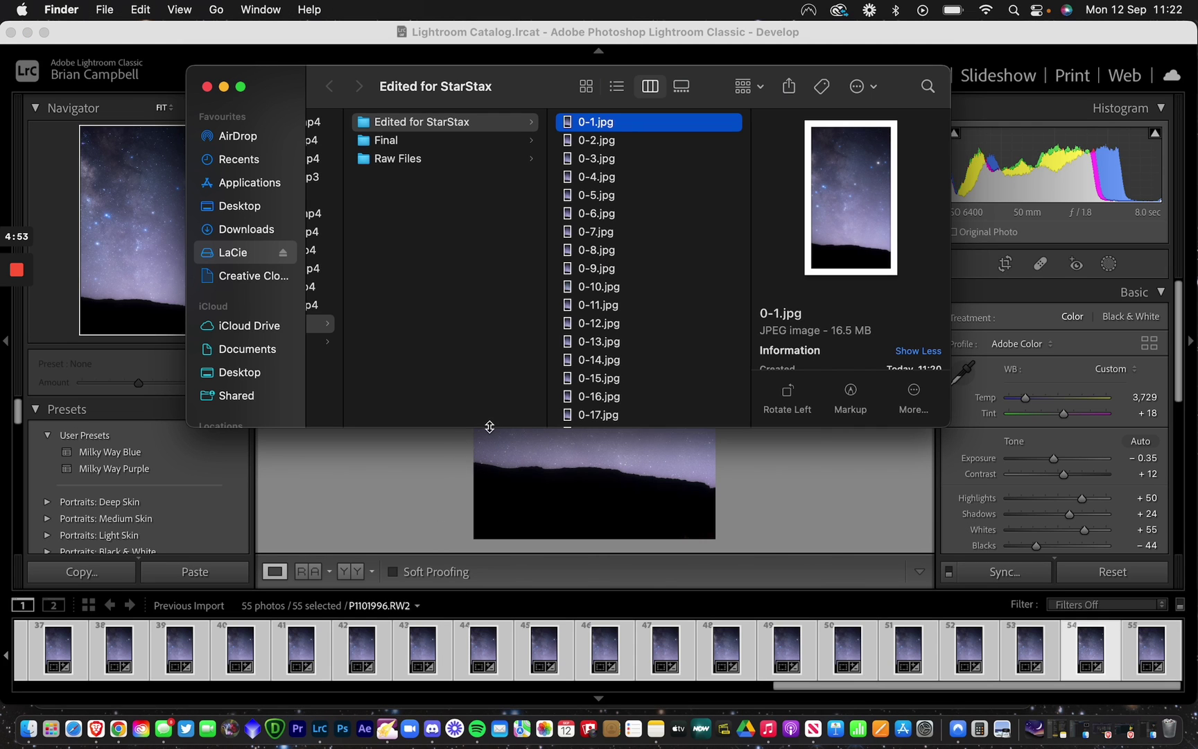
# Step: Launch StarStaX, drop all 55 exported JPGs onto its Drop Images area, then close Finder
pyautogui.moveTo(490, 426); pyautogui.dragTo(504, 672)
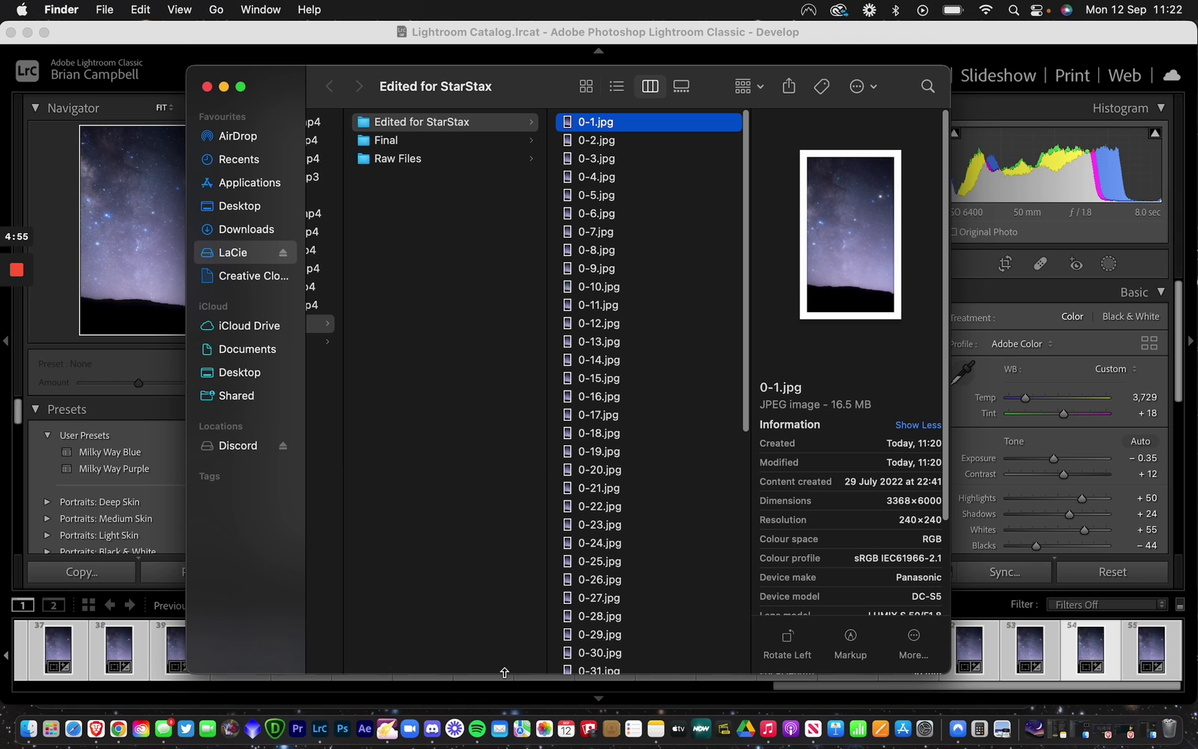
pyautogui.click(387, 728)
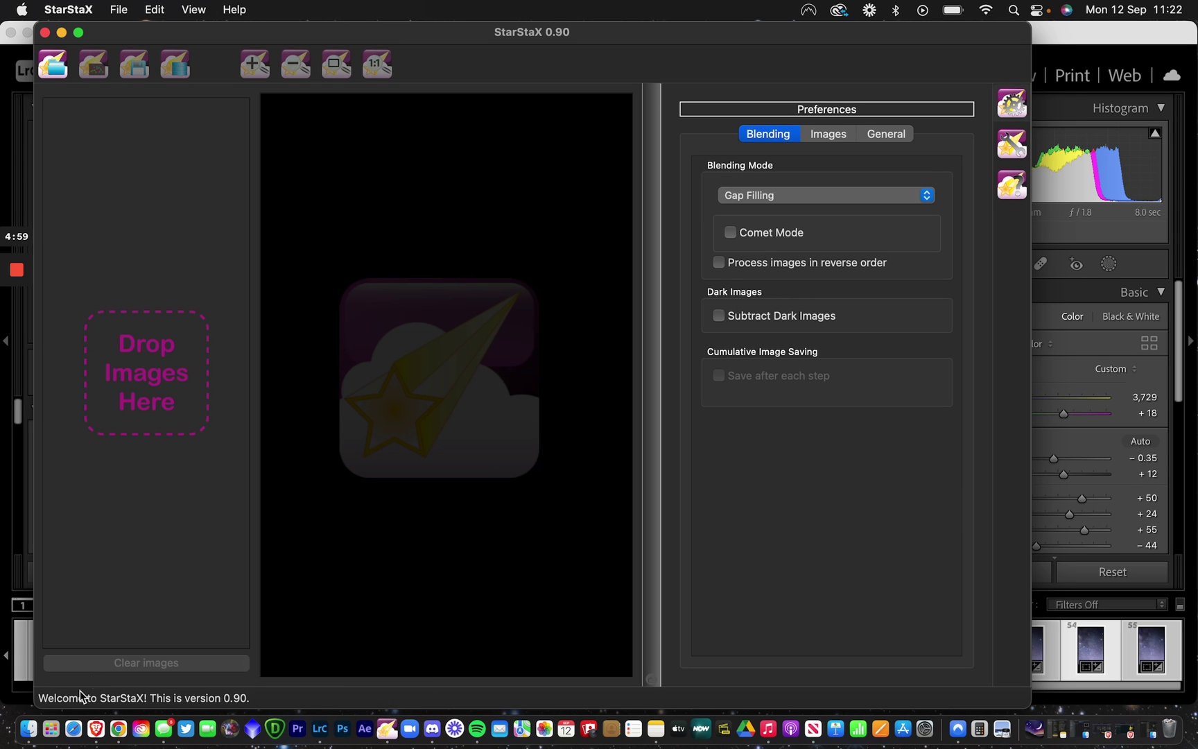
pyautogui.click(28, 730)
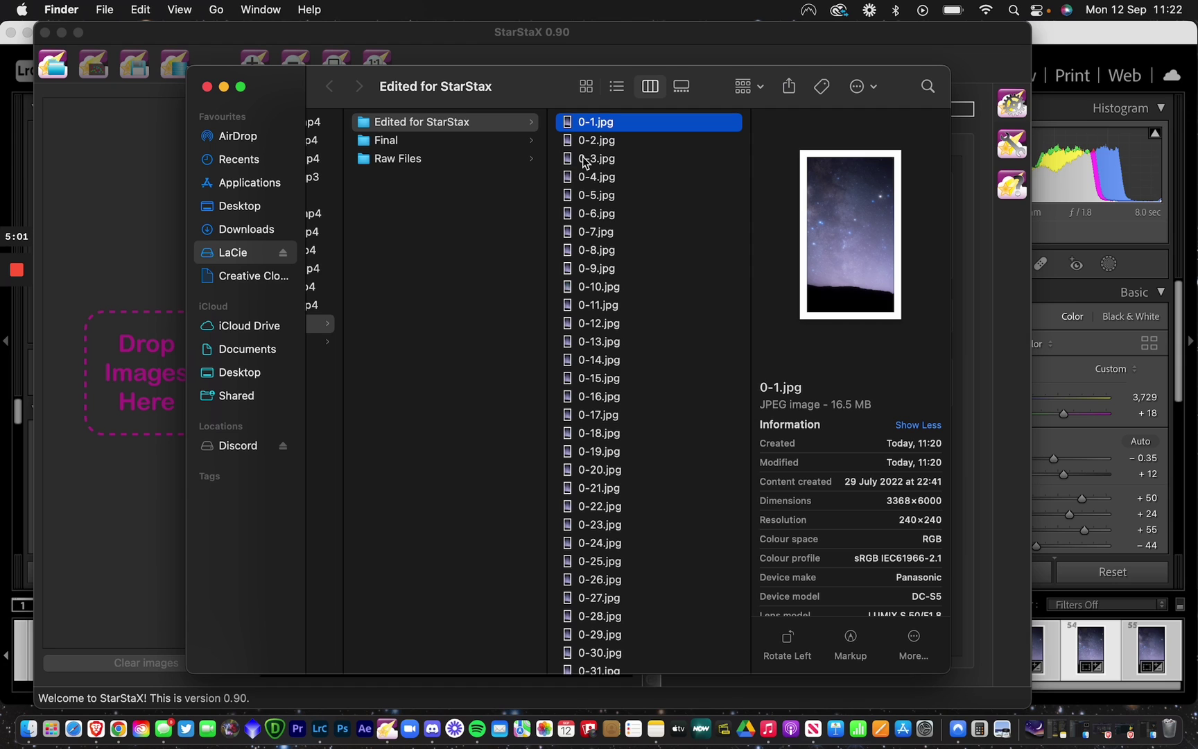
pyautogui.press('super+a')
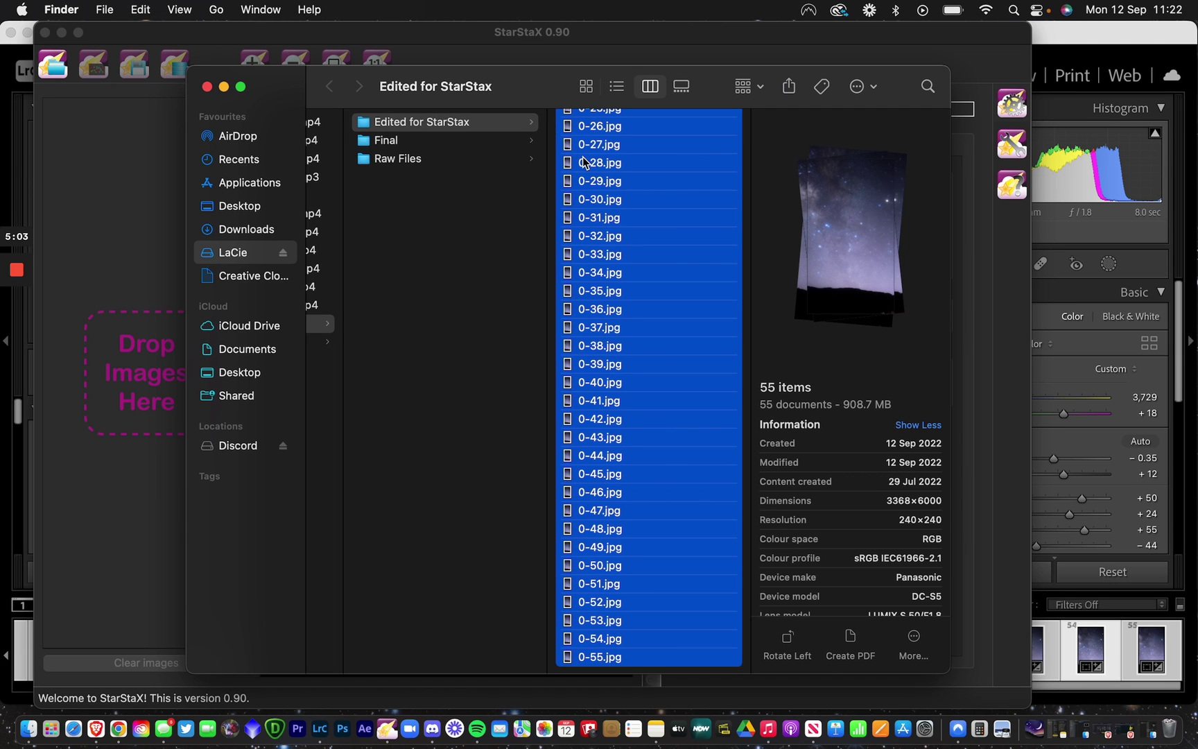
pyautogui.moveTo(607, 166); pyautogui.dragTo(145, 353)
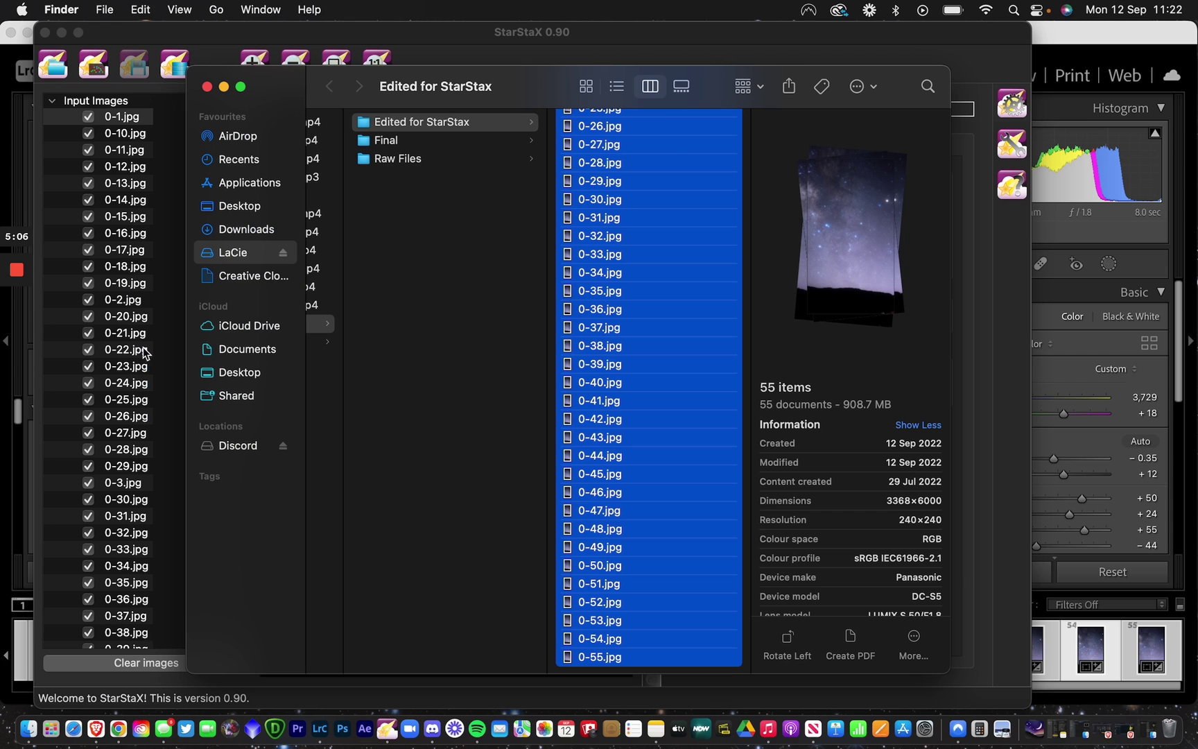
pyautogui.click(206, 86)
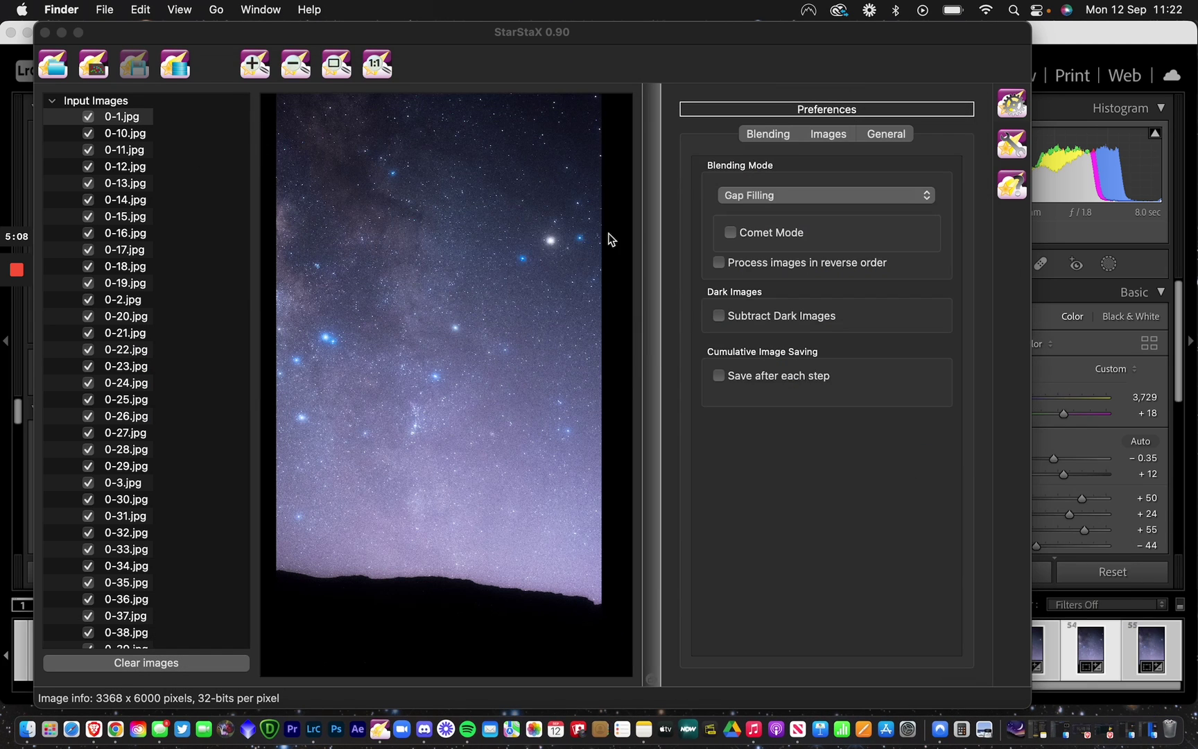
pyautogui.click(784, 191)
pyautogui.click(786, 195)
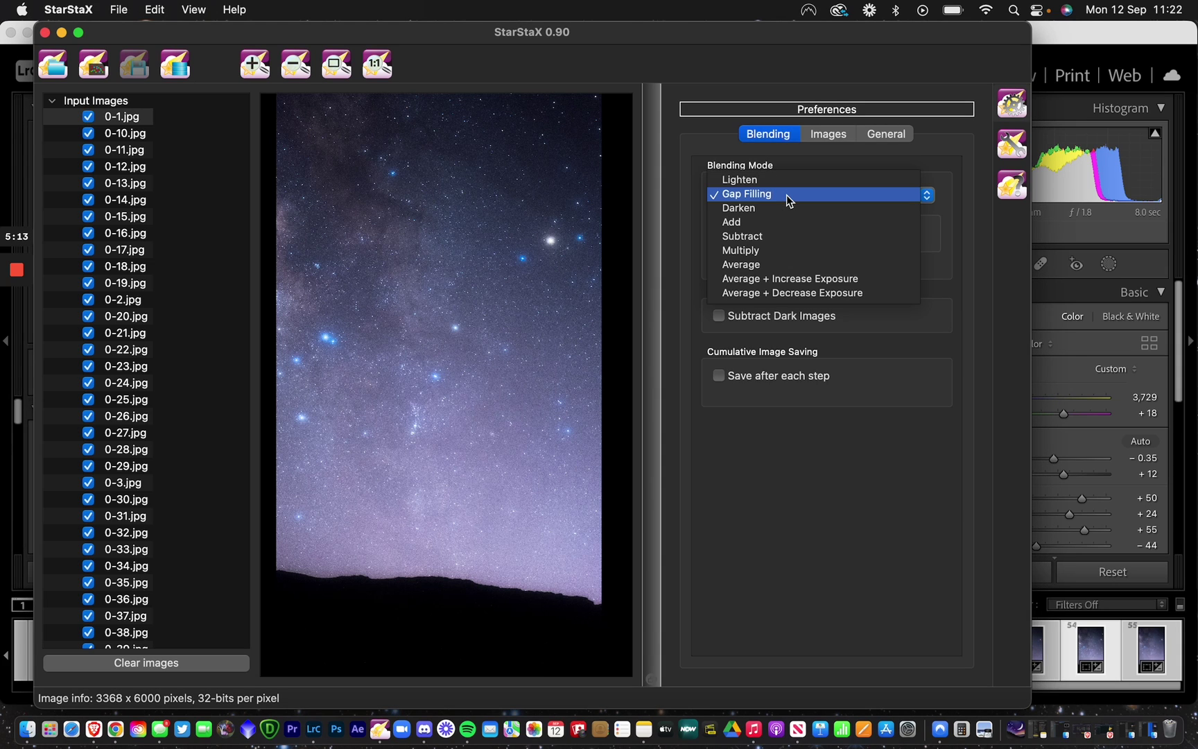
pyautogui.click(778, 193)
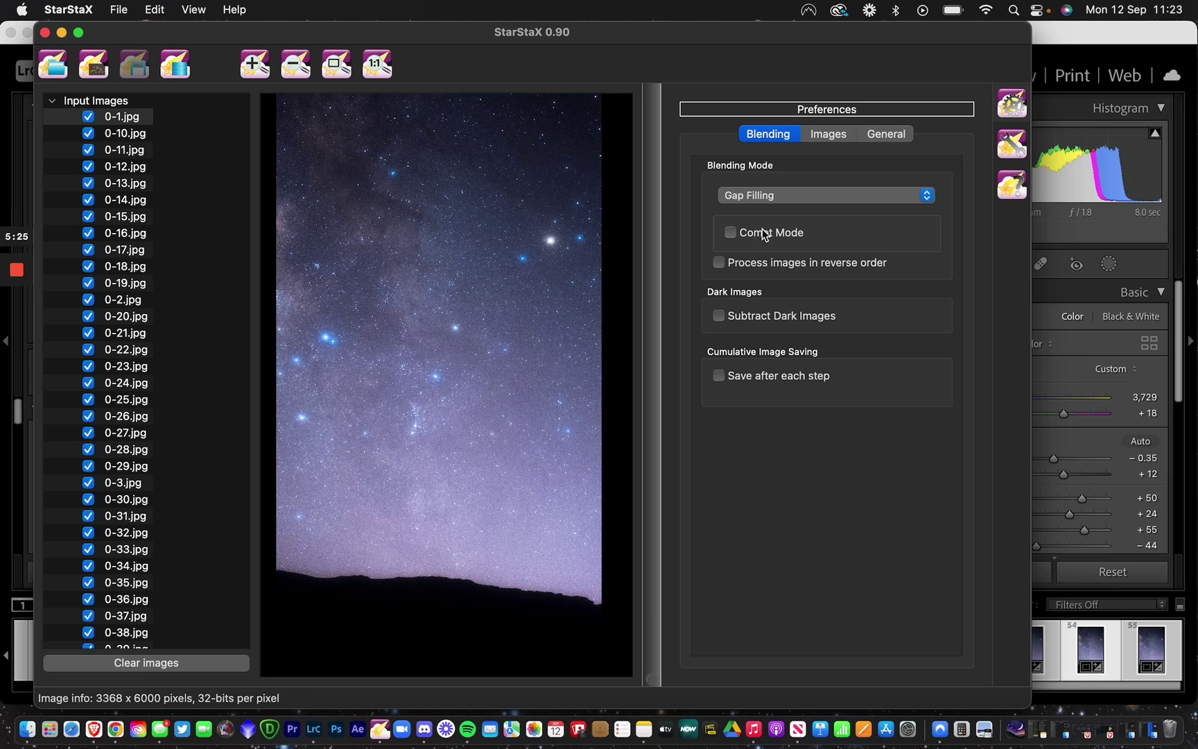
pyautogui.click(732, 235)
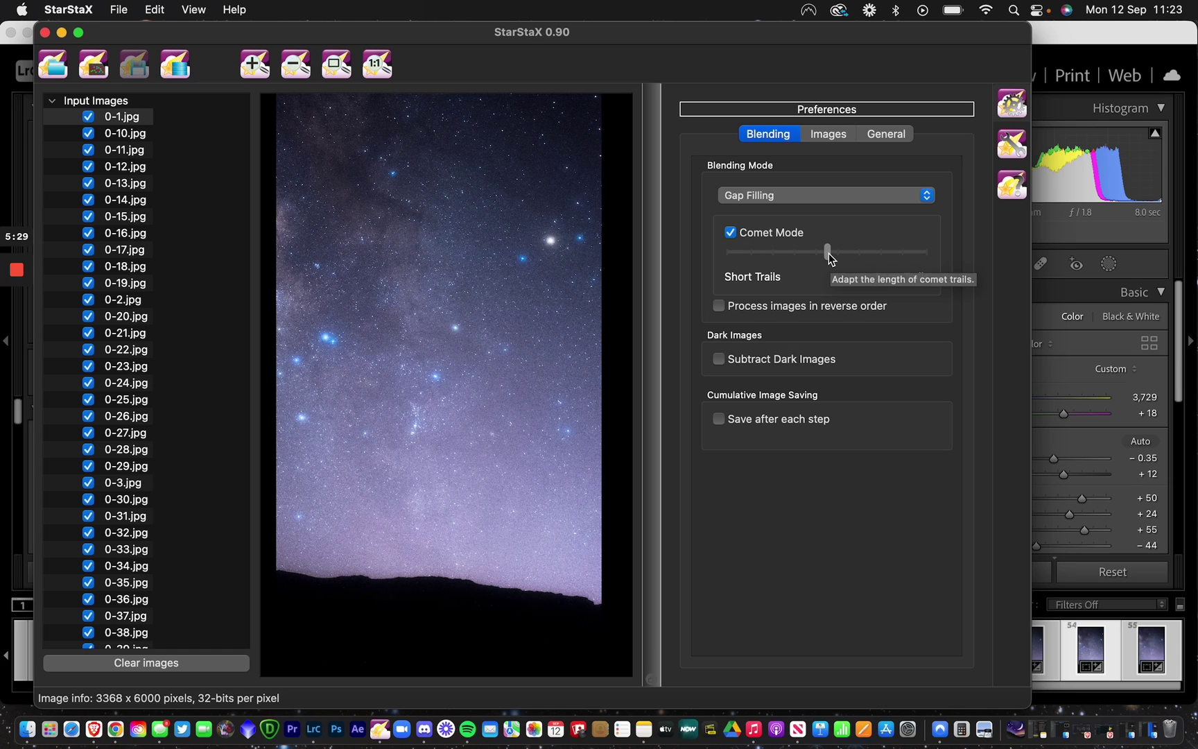
pyautogui.moveTo(829, 258); pyautogui.dragTo(857, 258)
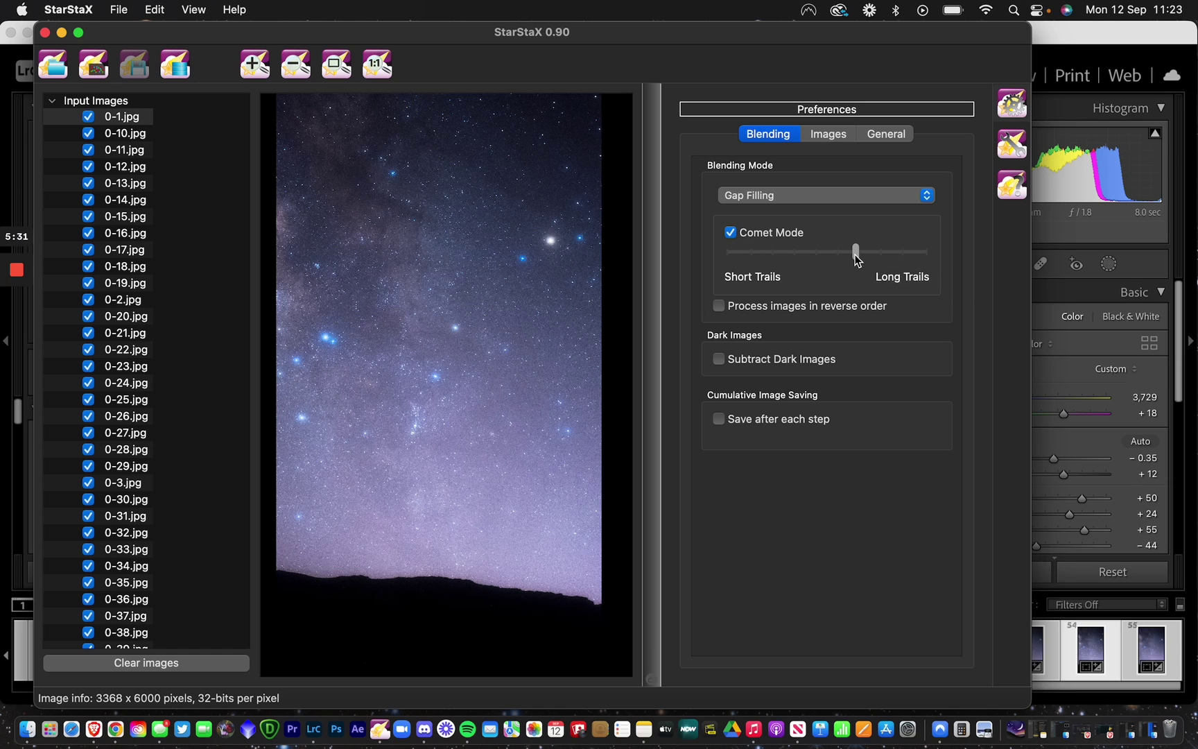
pyautogui.click(730, 233)
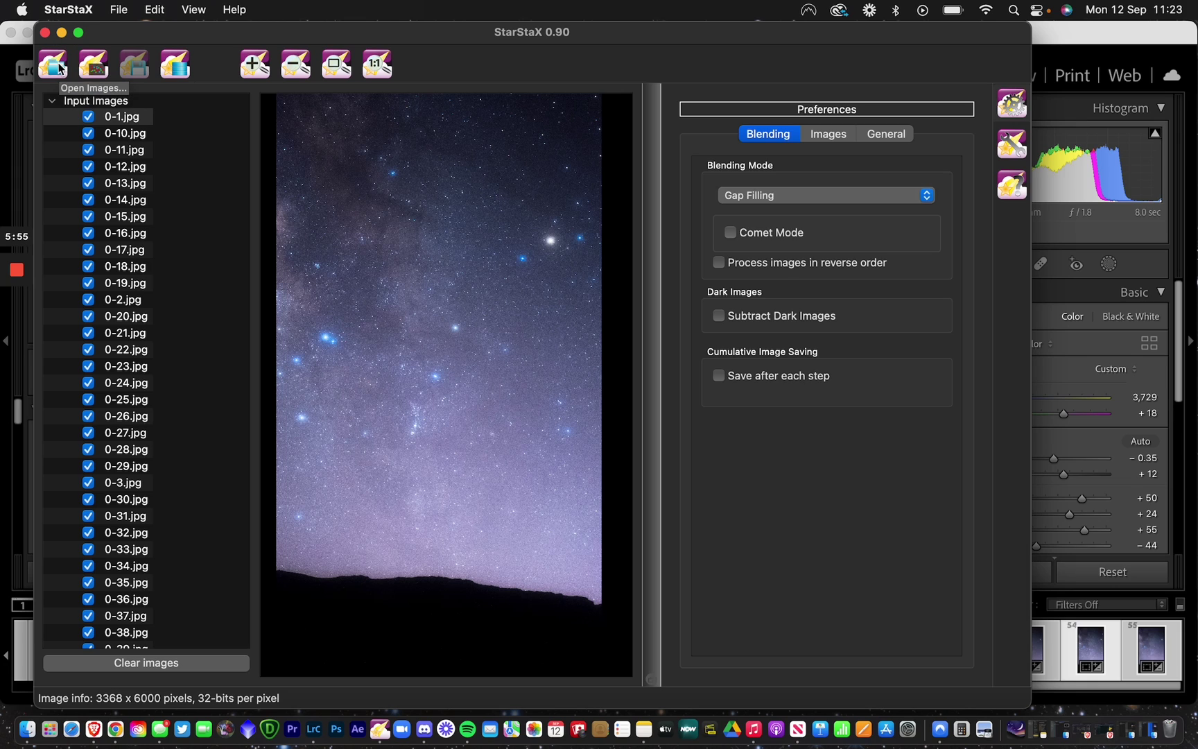
# Step: Process the stack with Gap Filling, adjust the gap-filling amount, and save the star-trail JPEG
pyautogui.click(176, 68)
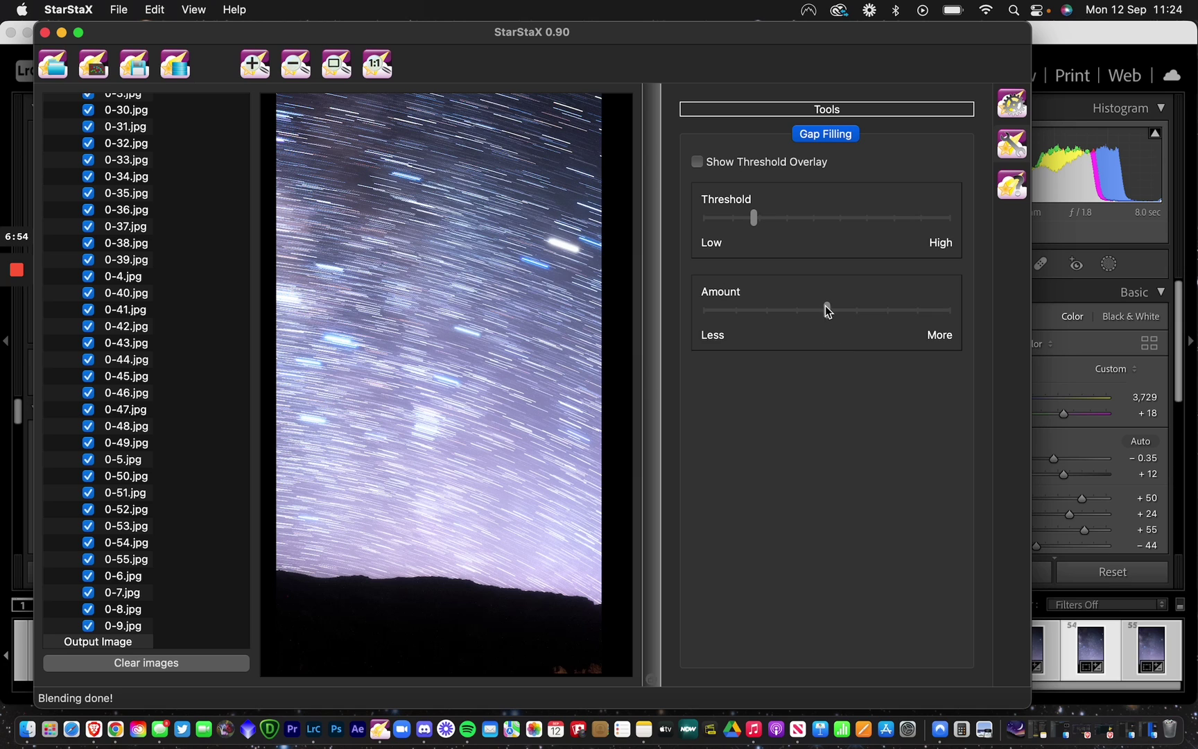
pyautogui.moveTo(827, 310)
pyautogui.mouseDown()
pyautogui.moveTo(757, 320)
pyautogui.moveTo(826, 317)
pyautogui.mouseUp()
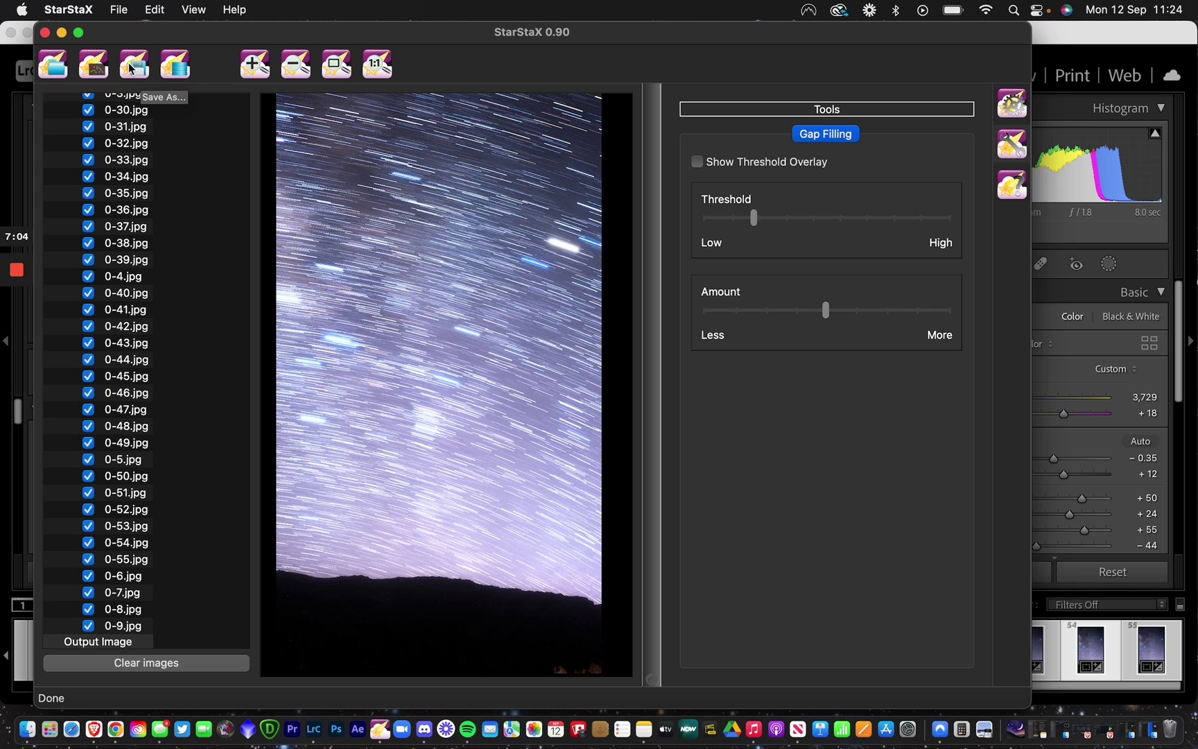
pyautogui.click(139, 68)
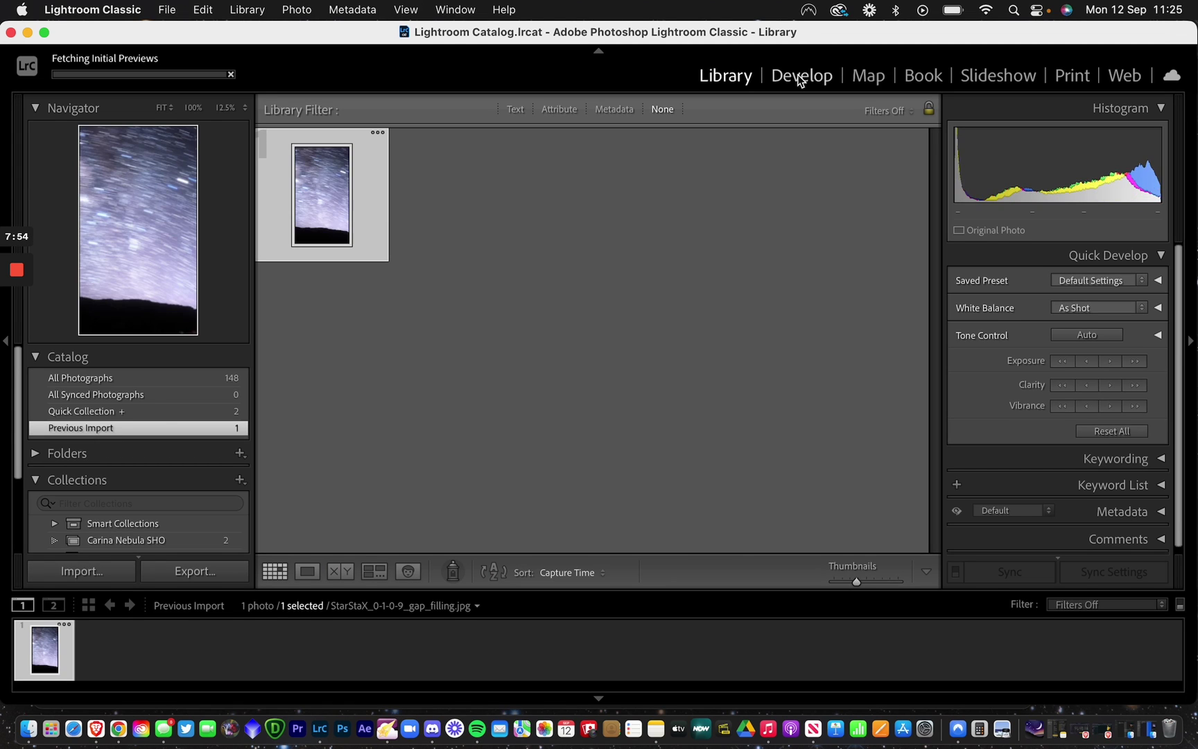
# Step: Open the stack in Develop: Exposure −0.90, Highlights −38, Shadows +3, Whites −20, Blacks −21
pyautogui.click(800, 77)
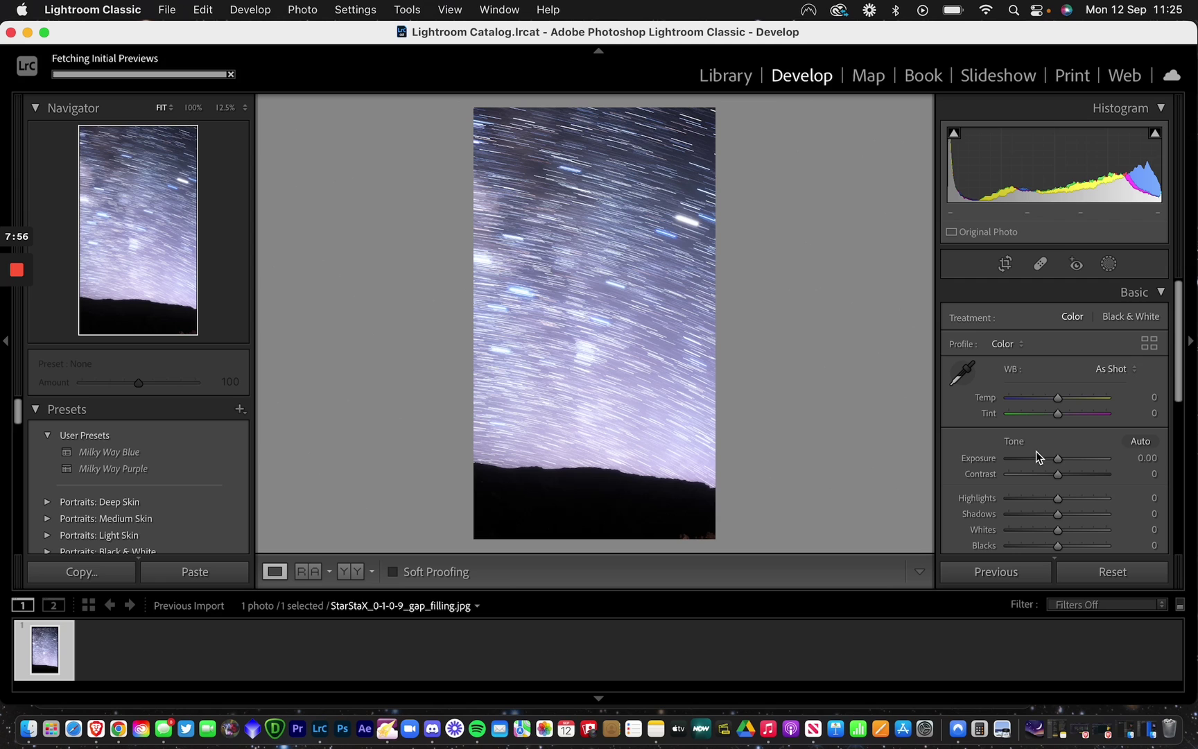
pyautogui.moveTo(1058, 458); pyautogui.dragTo(1047, 548)
pyautogui.moveTo(1051, 459); pyautogui.dragTo(1048, 460)
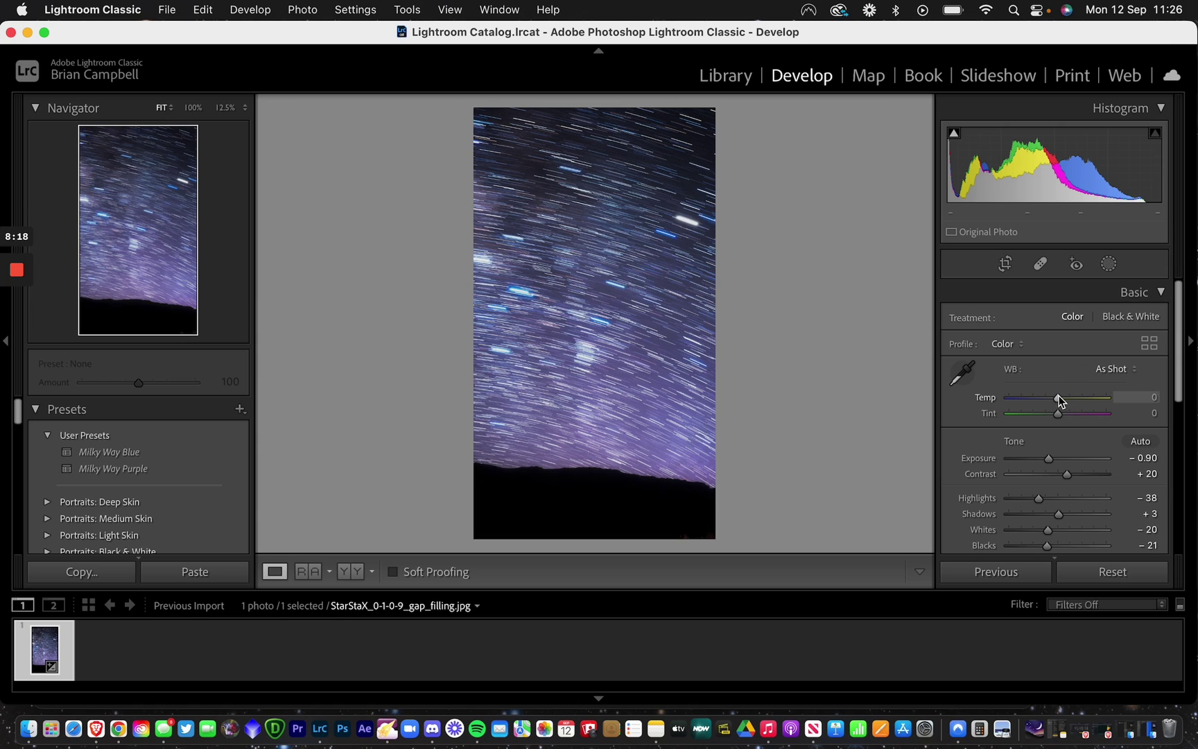
# Step: Shift Temp bluer, add Texture and Clarity, settle Temp at −16, and collapse the Basic panel
pyautogui.moveTo(1056, 399); pyautogui.dragTo(1049, 395)
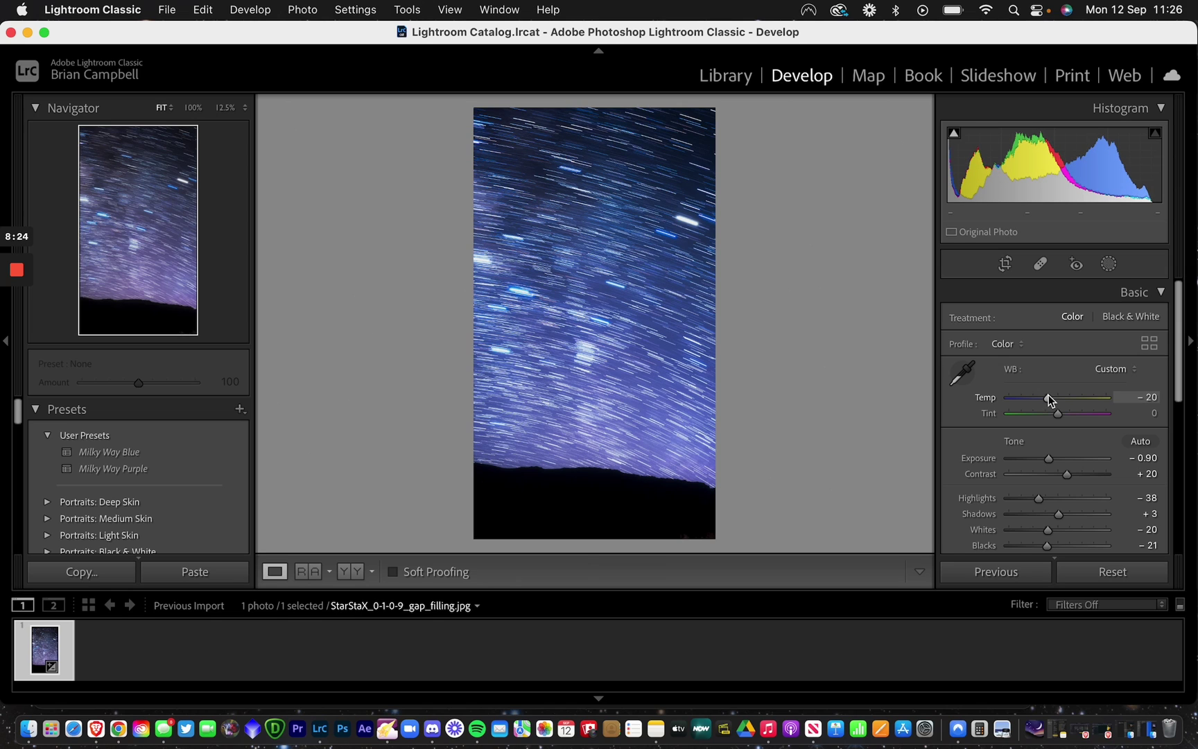
pyautogui.scroll(-6, 1061, 416)
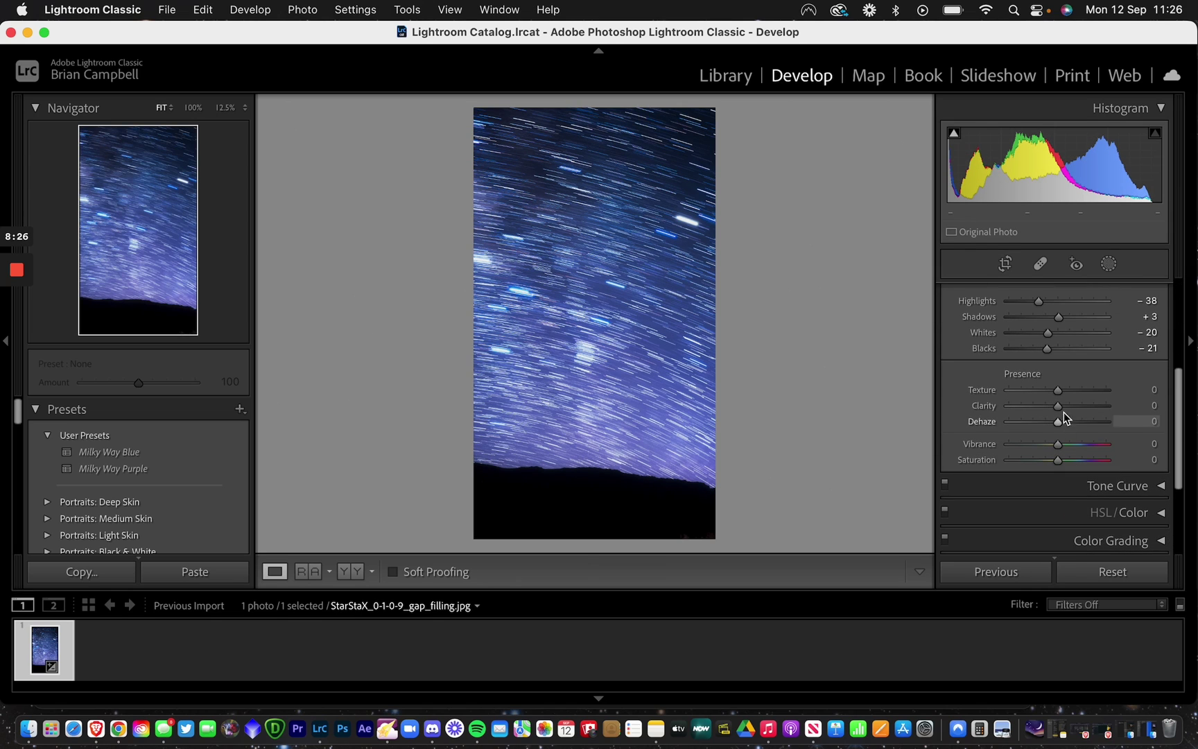
pyautogui.moveTo(1058, 392)
pyautogui.mouseDown()
pyautogui.moveTo(1070, 392)
pyautogui.moveTo(1051, 407)
pyautogui.moveTo(1061, 407)
pyautogui.mouseUp()
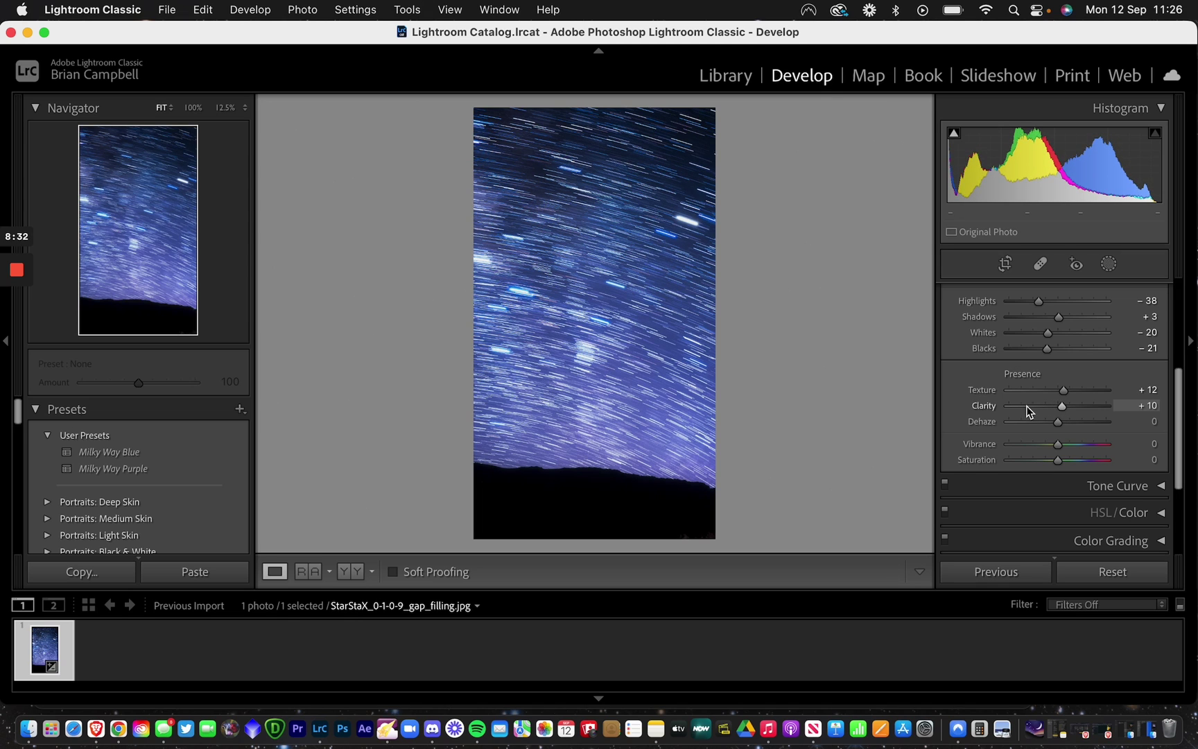
pyautogui.scroll(5, 1030, 412)
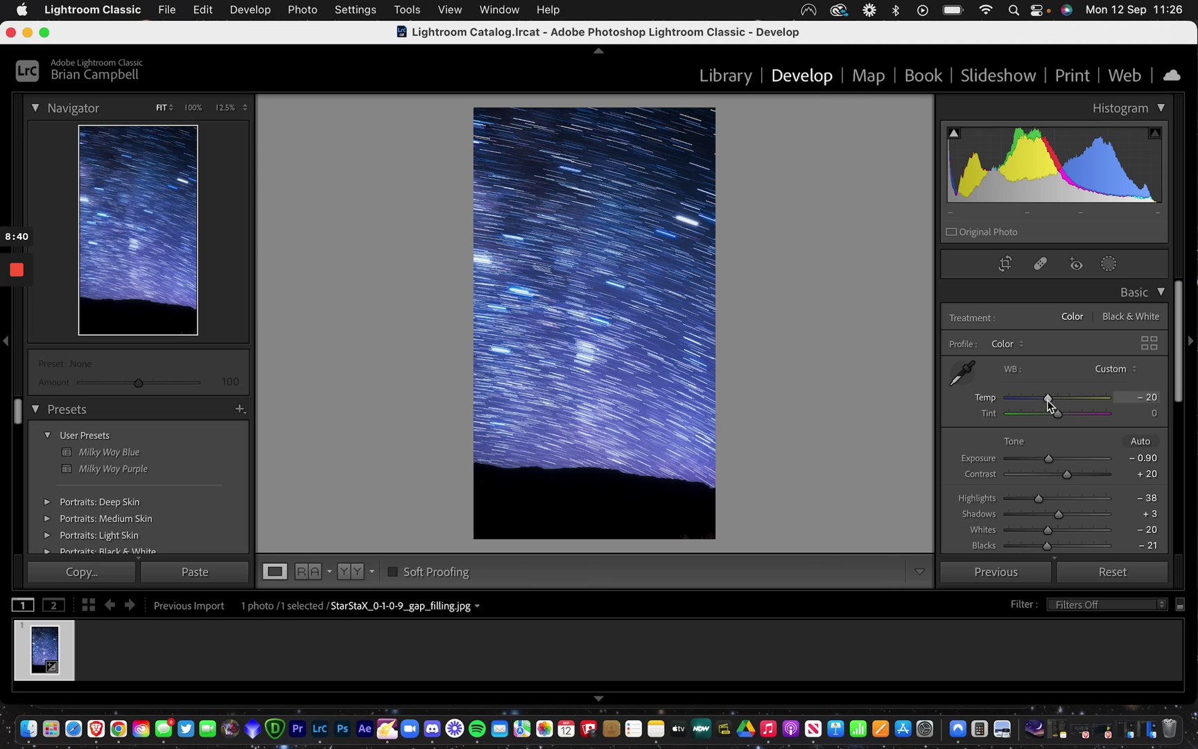
pyautogui.moveTo(1048, 401)
pyautogui.mouseDown()
pyautogui.moveTo(1061, 400)
pyautogui.moveTo(1049, 399)
pyautogui.mouseUp()
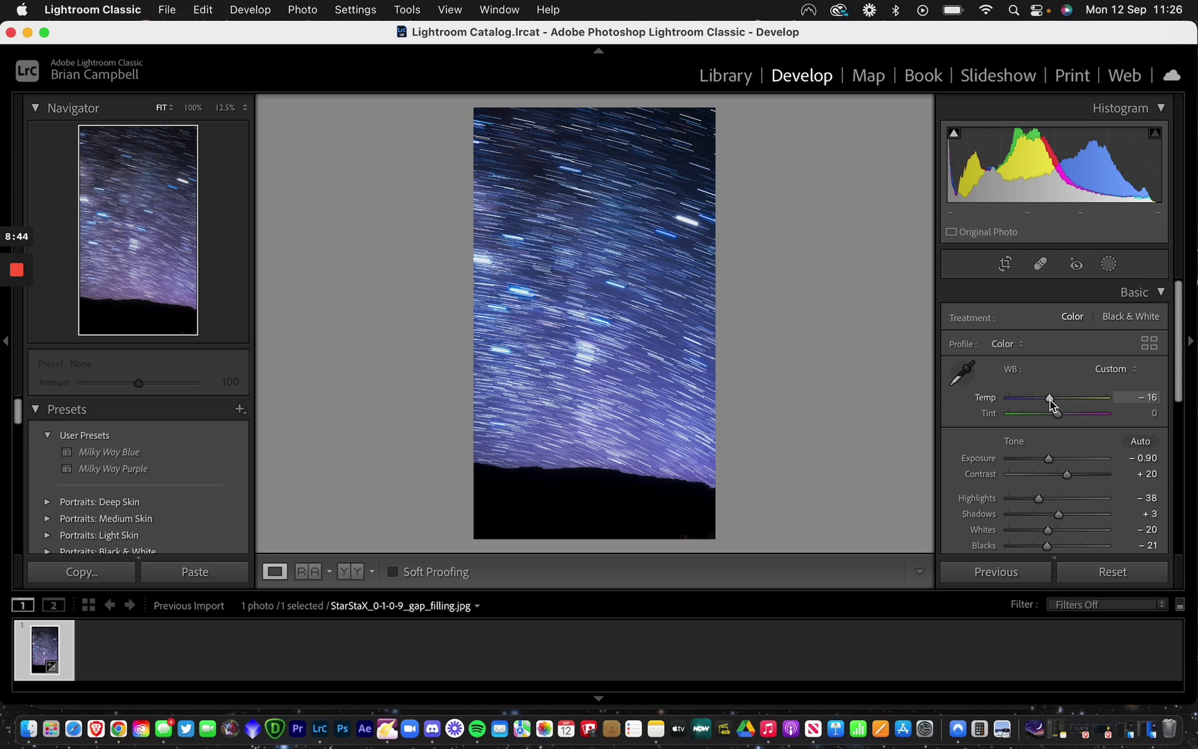
pyautogui.click(1142, 291)
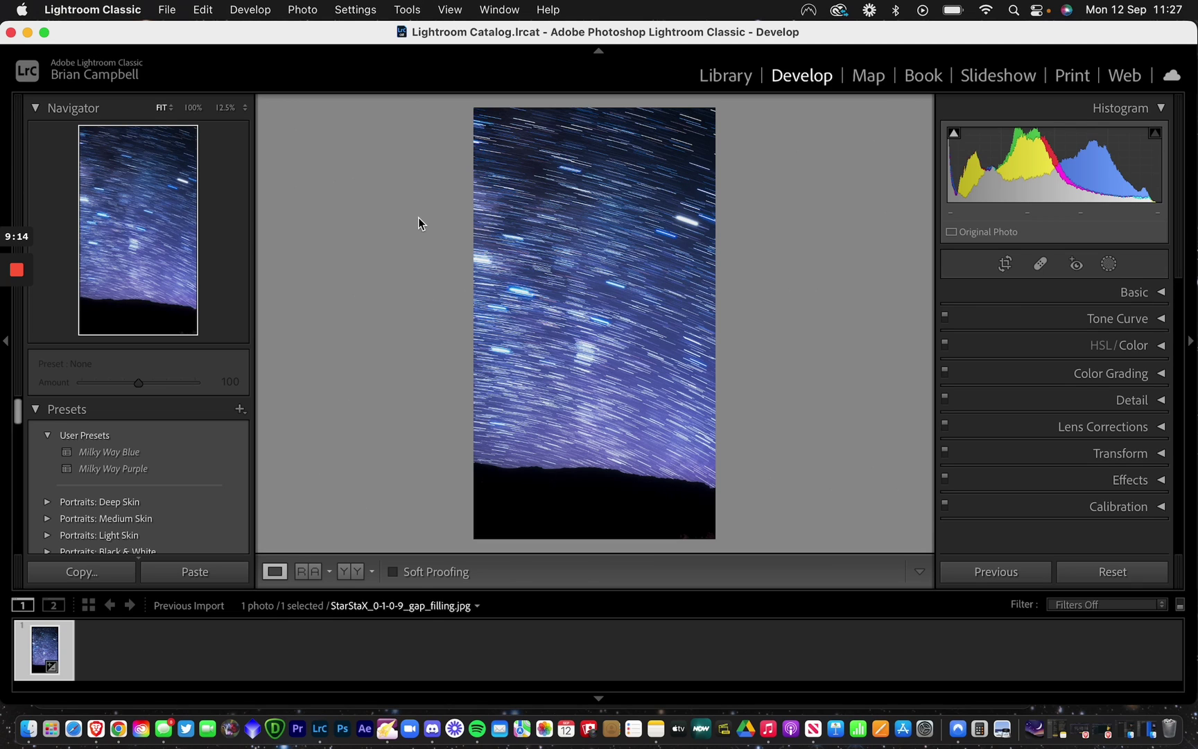